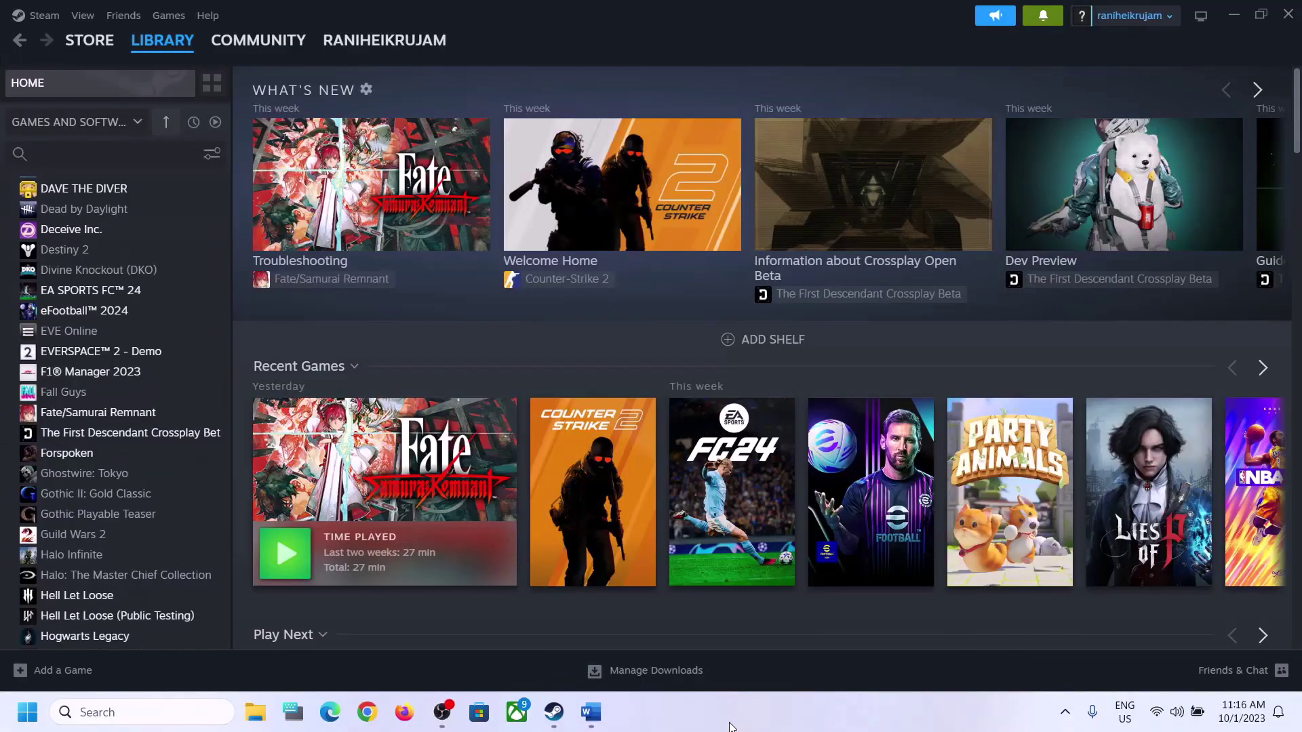
- Review the first step's instruction in the Word notes, then return to Steam
{"action": "left_click", "coordinate": [592, 712]}
{"action": "left_click_drag", "start_coordinate": [332, 311], "coordinate": [824, 314]}
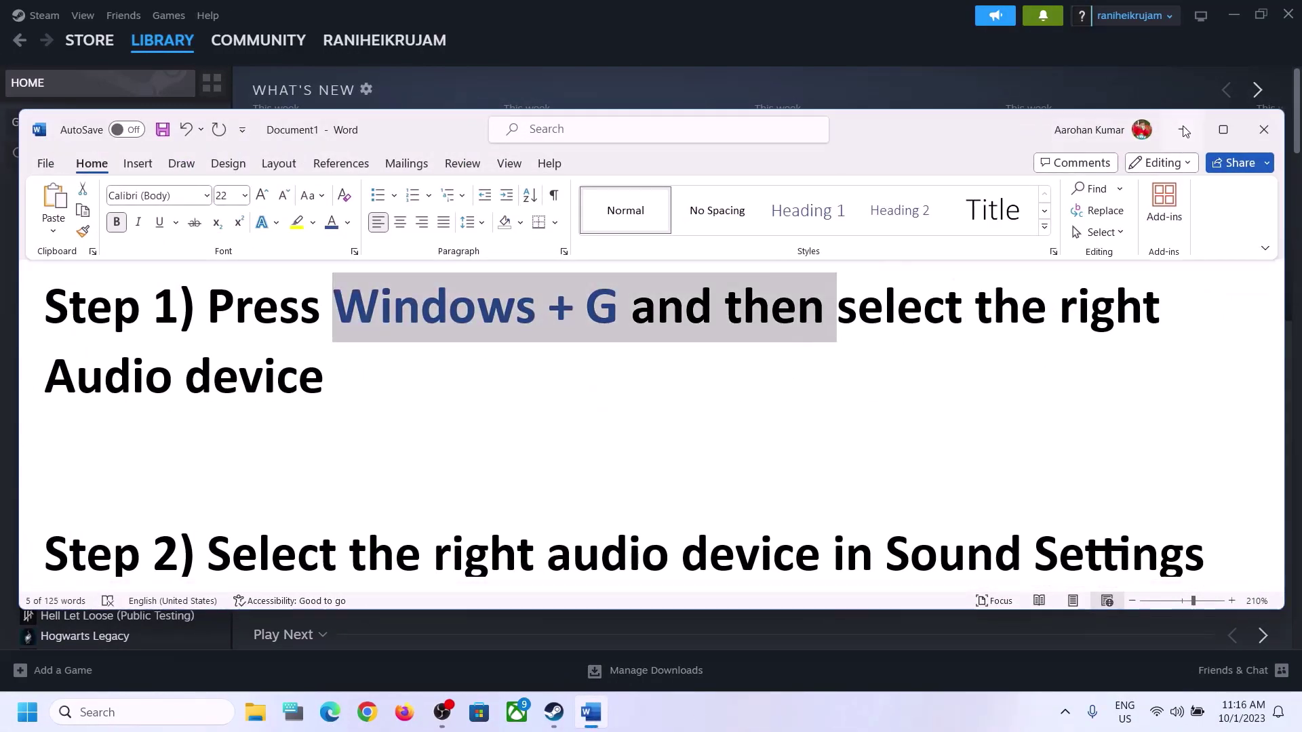
{"action": "left_click", "coordinate": [1183, 130]}
- Open Xbox Game Bar with Win+G and set Speakers (Realtek(R) Audio) as the default output
{"action": "key", "text": "super+g"}
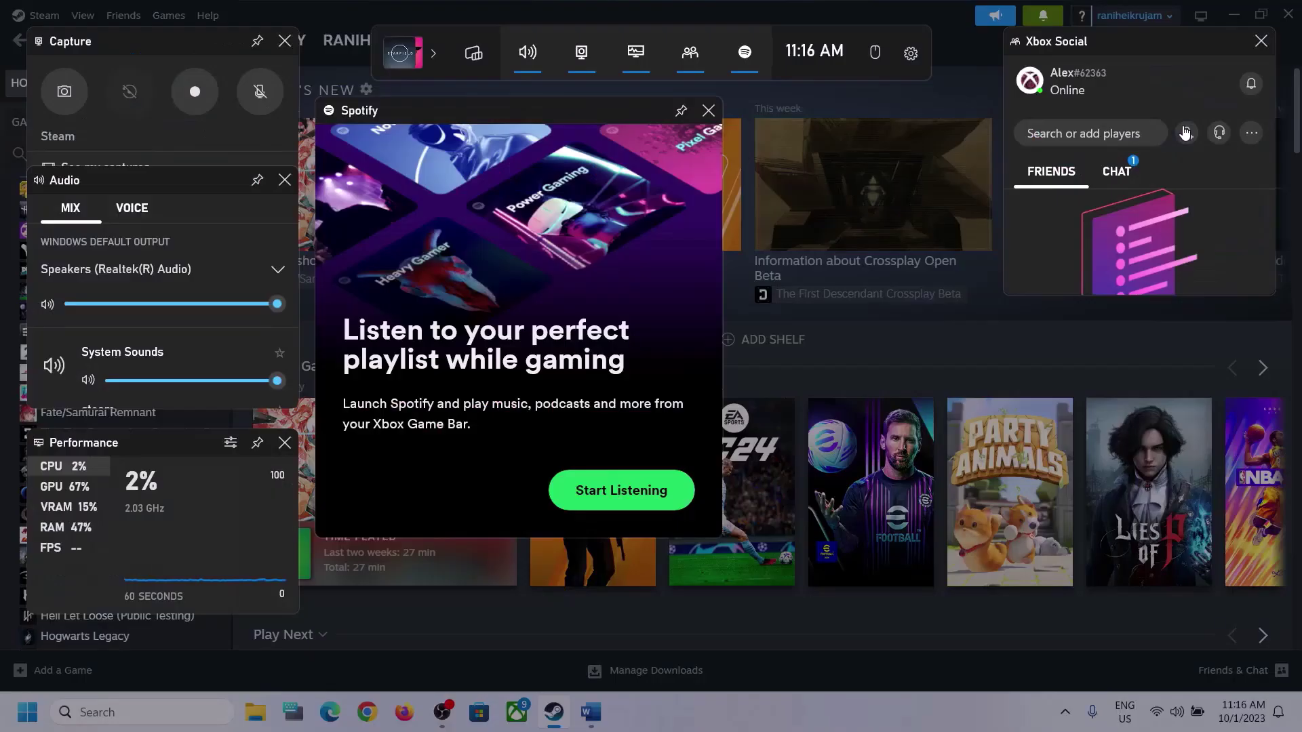
{"action": "left_click", "coordinate": [527, 55]}
{"action": "left_click", "coordinate": [277, 272]}
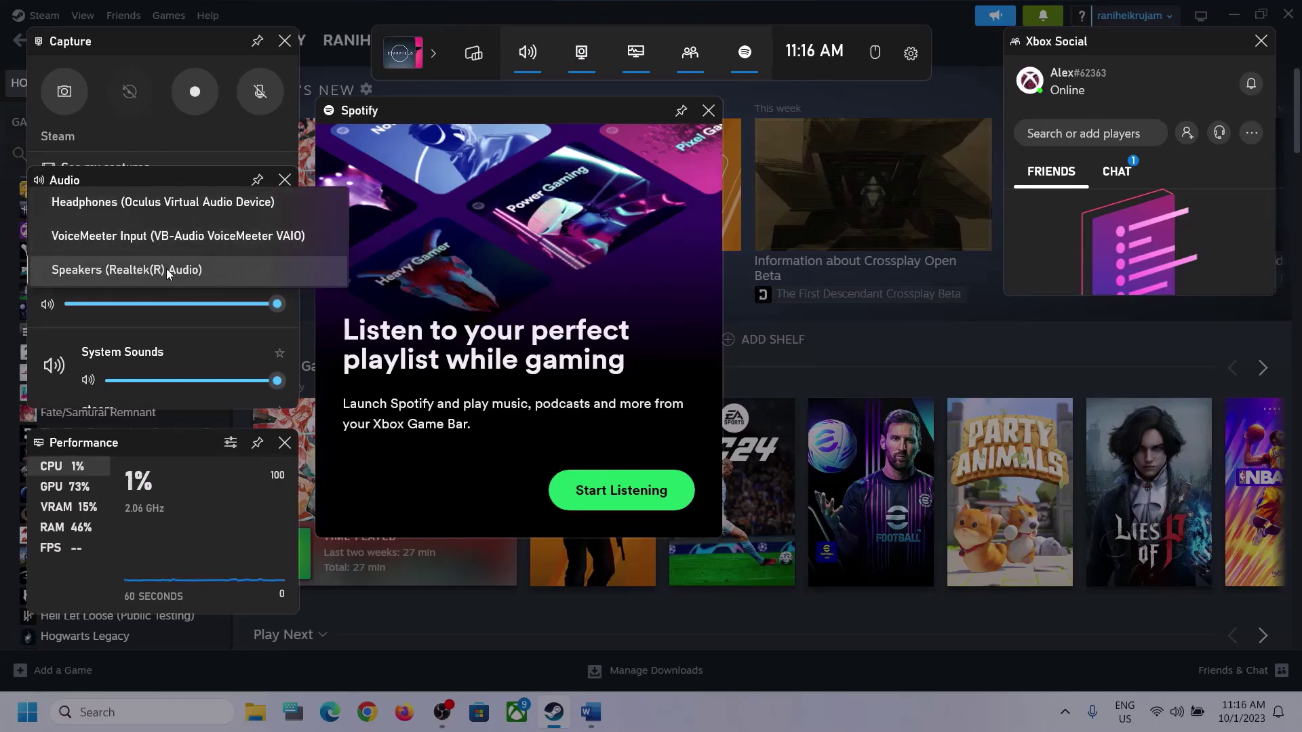
{"action": "left_click", "coordinate": [185, 270]}
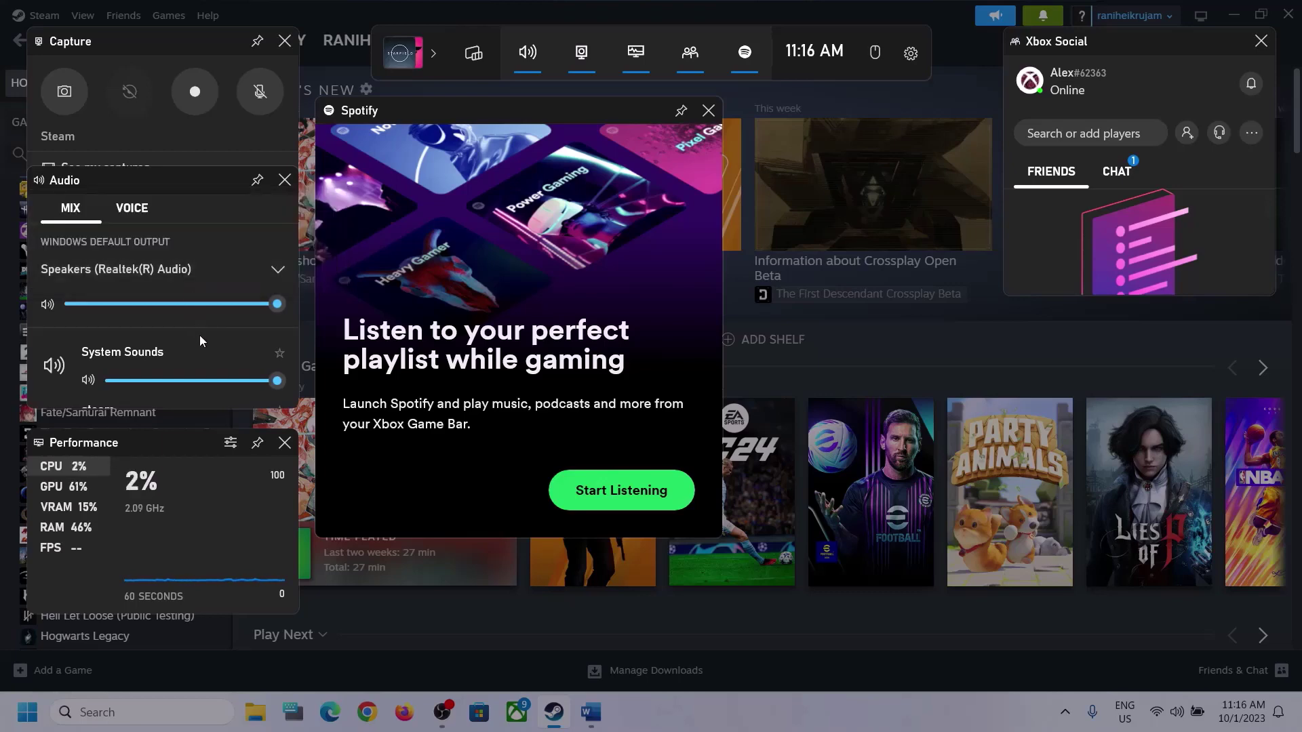
{"action": "scroll", "coordinate": [199, 335], "scroll_direction": "down", "scroll_amount": 1}
{"action": "scroll", "coordinate": [193, 363], "scroll_direction": "up", "scroll_amount": 1}
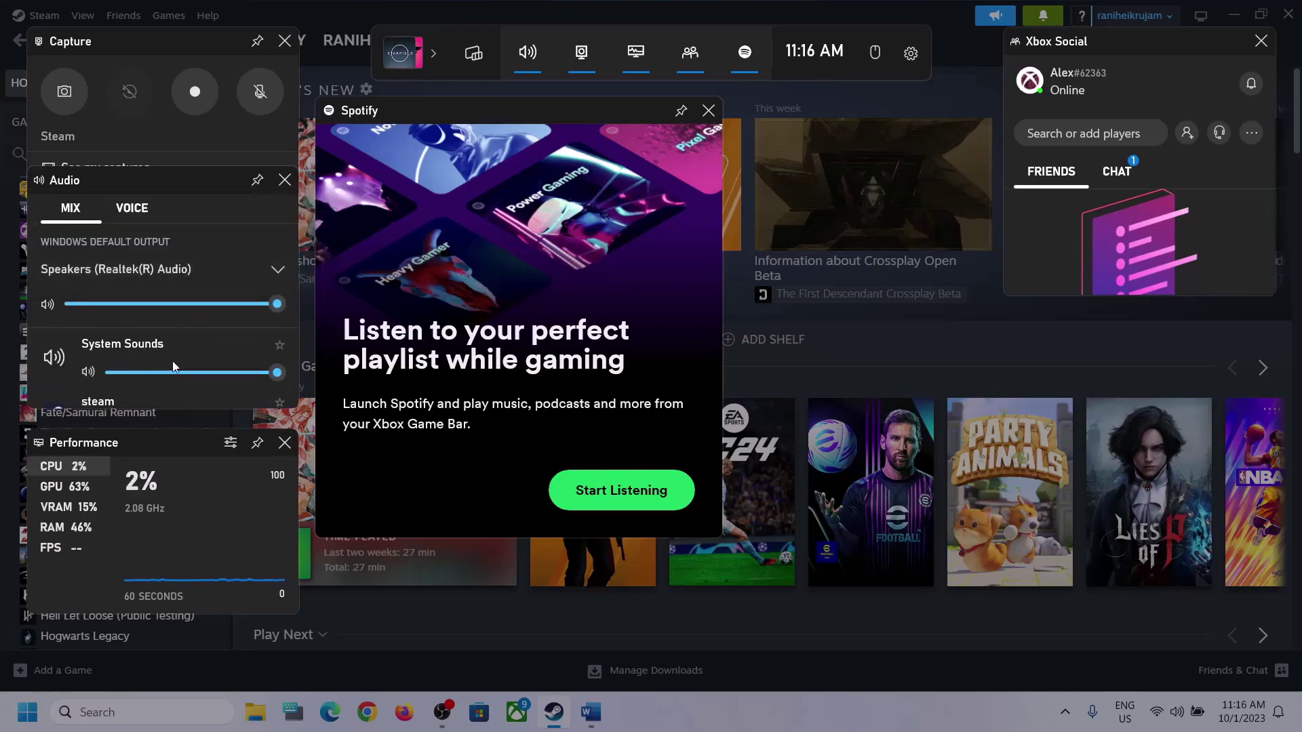
{"action": "scroll", "coordinate": [173, 361], "scroll_direction": "down", "scroll_amount": 1}
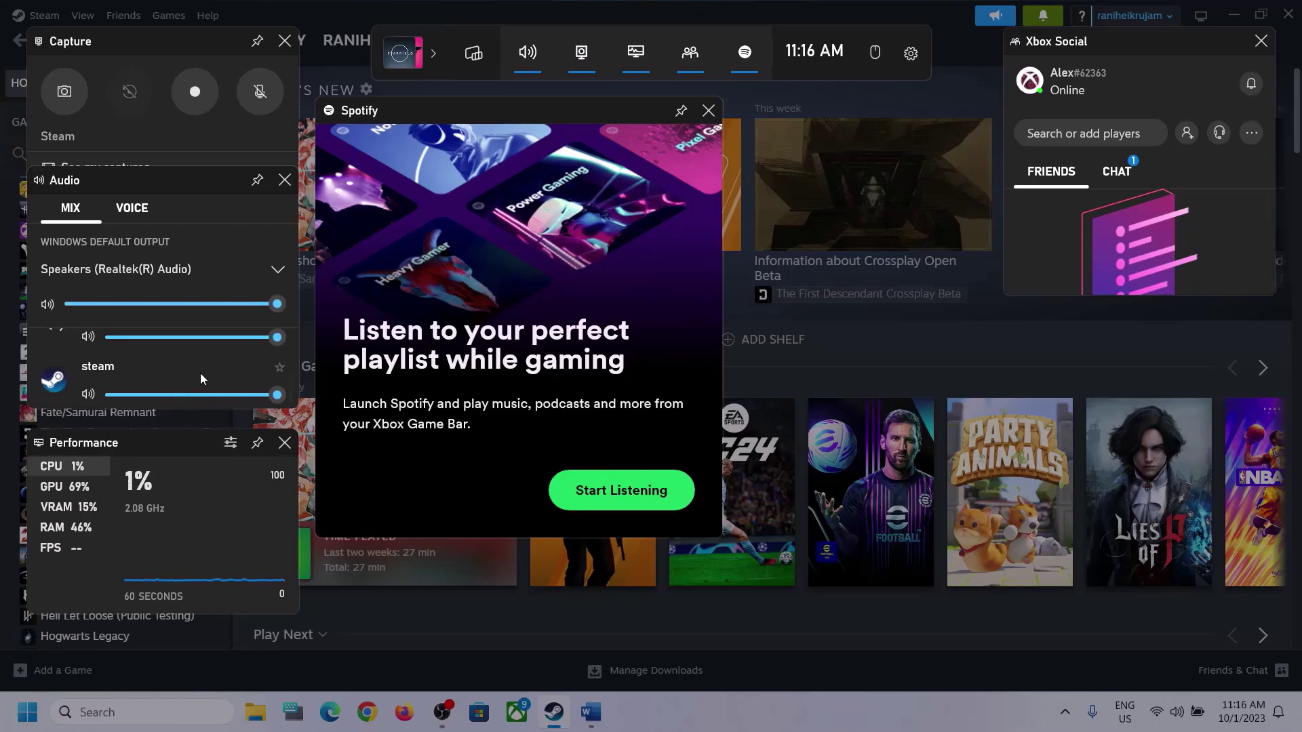
{"action": "scroll", "coordinate": [214, 369], "scroll_direction": "up", "scroll_amount": 1}
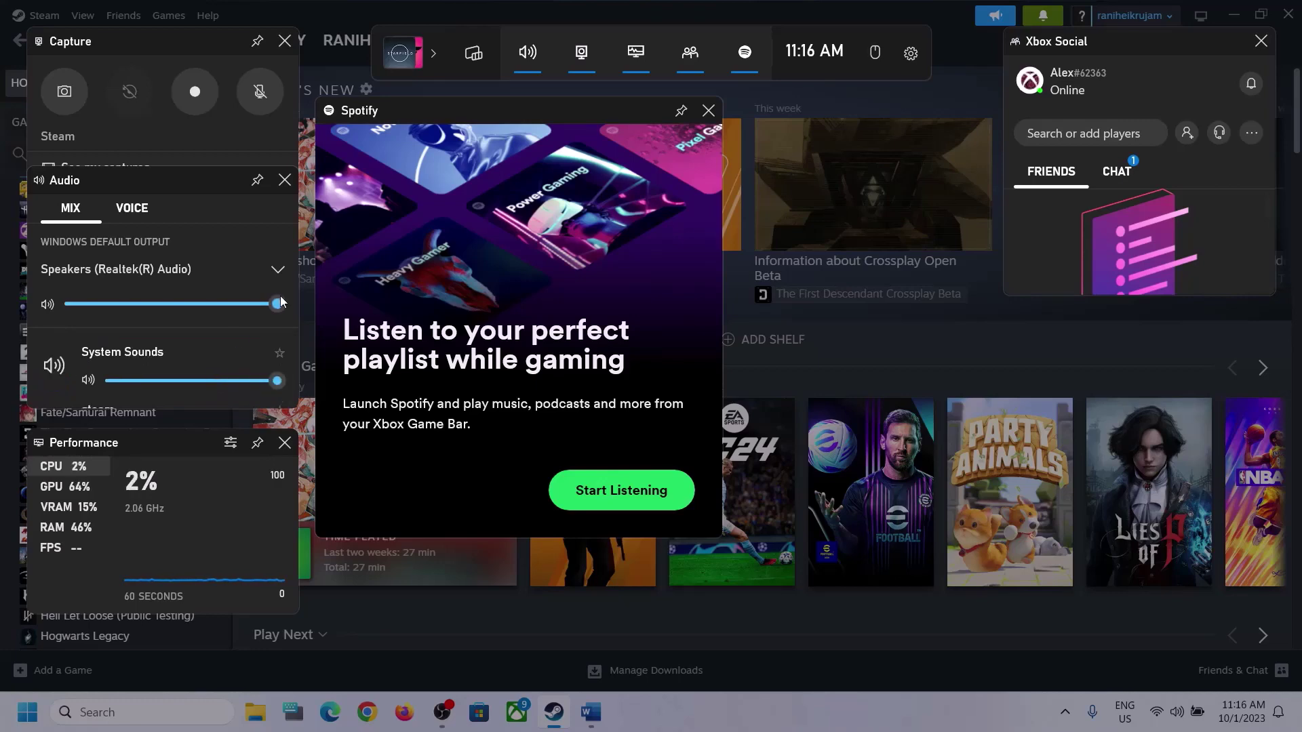
- On the VOICE tab, keep Microphone Array as the default input device
{"action": "left_click", "coordinate": [129, 213]}
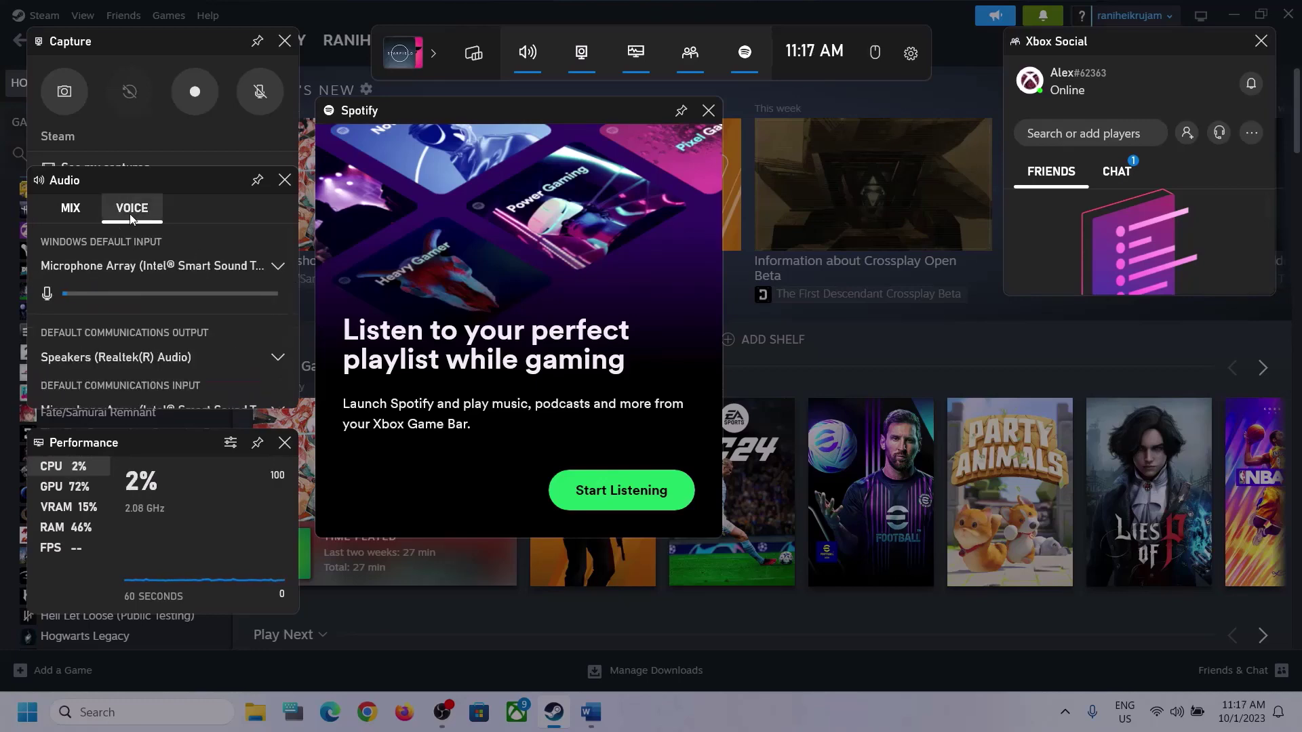
{"action": "left_click", "coordinate": [272, 266]}
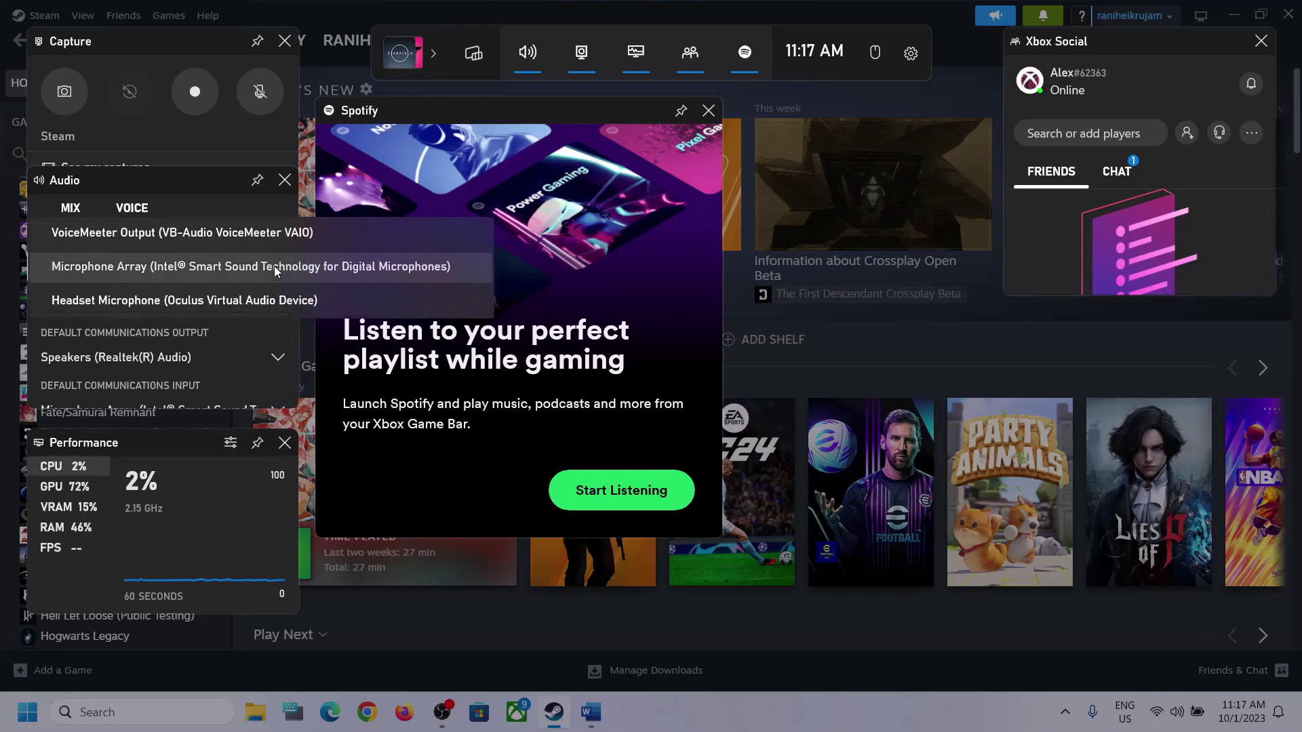
{"action": "left_click", "coordinate": [190, 181]}
{"action": "scroll", "coordinate": [221, 330], "scroll_direction": "down", "scroll_amount": 1}
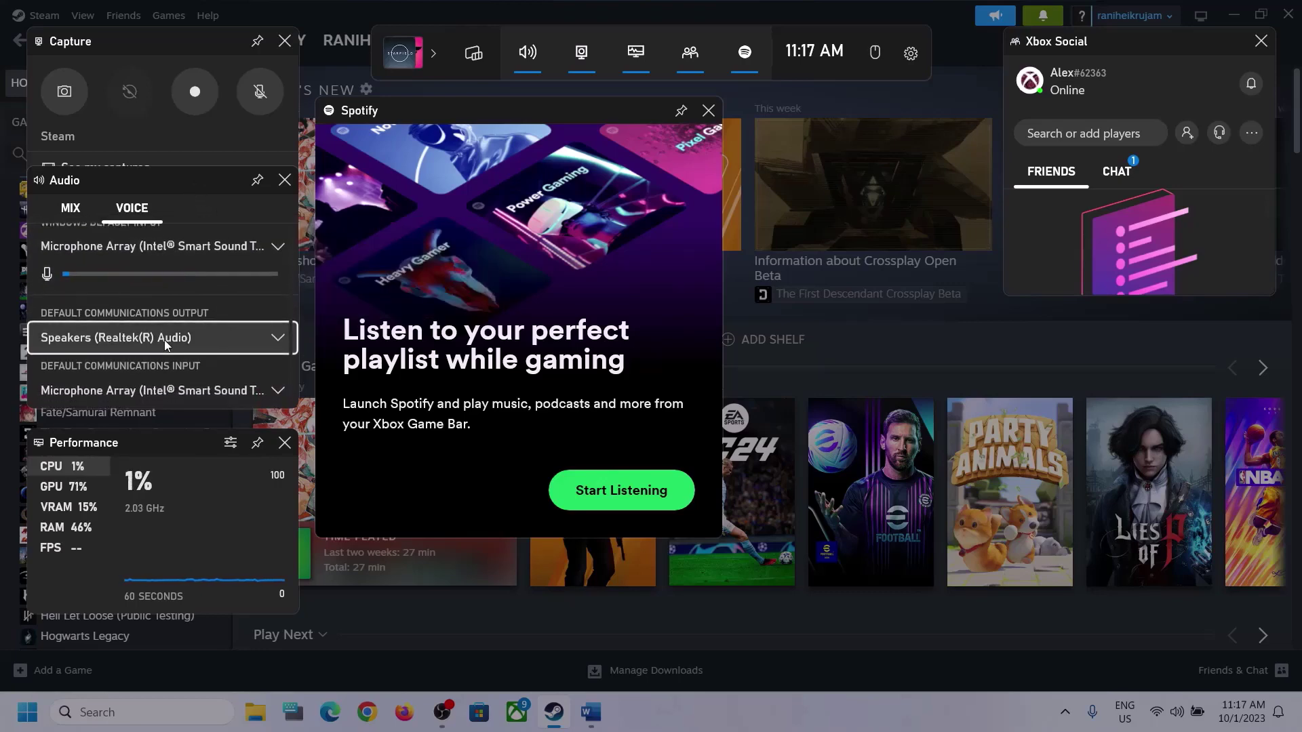
- Keep Realtek speakers and Microphone Array for communications output and input, then close Game Bar
{"action": "left_click", "coordinate": [280, 339]}
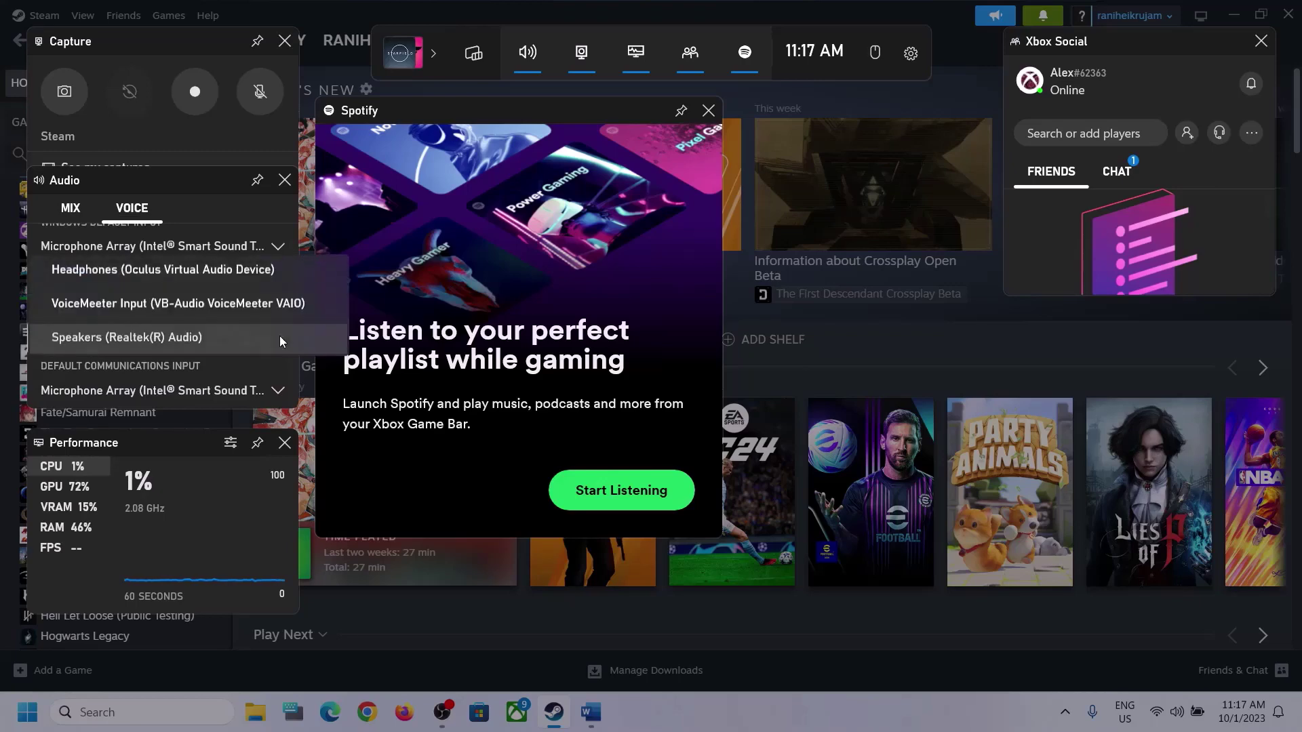
{"action": "left_click", "coordinate": [212, 339]}
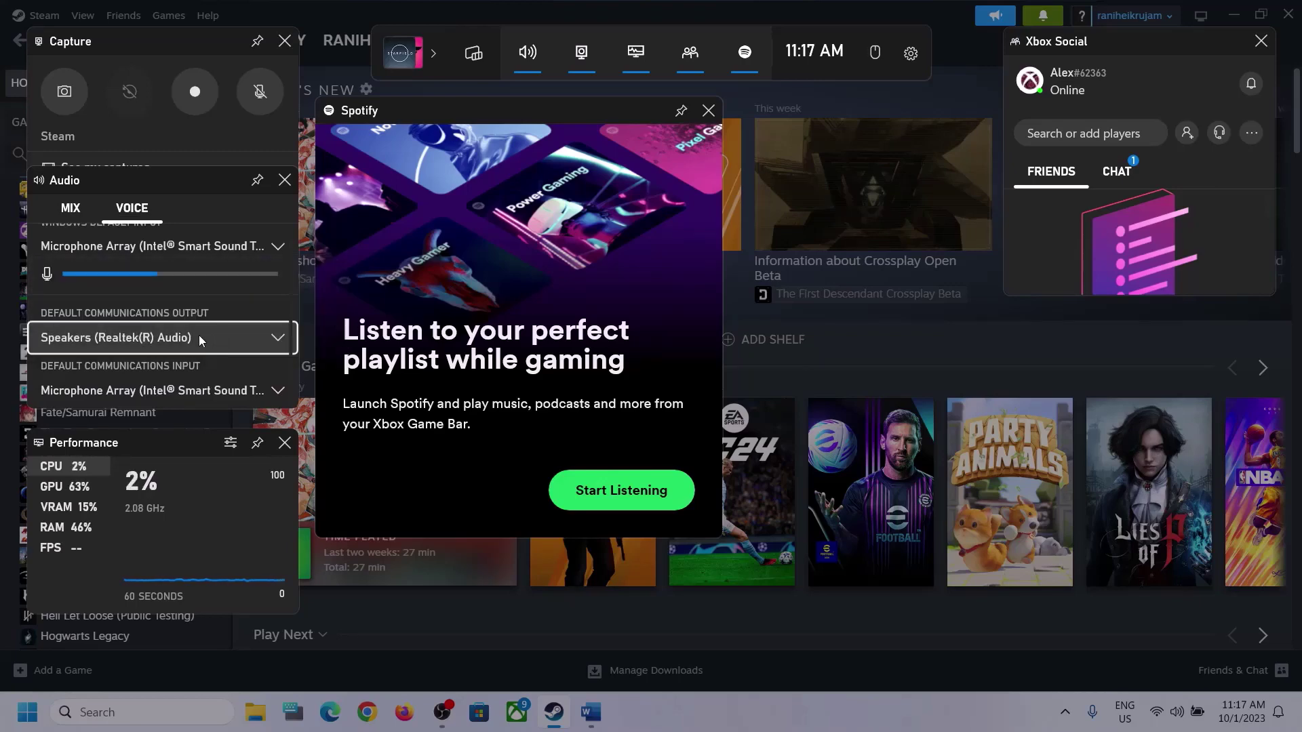
{"action": "left_click", "coordinate": [231, 400]}
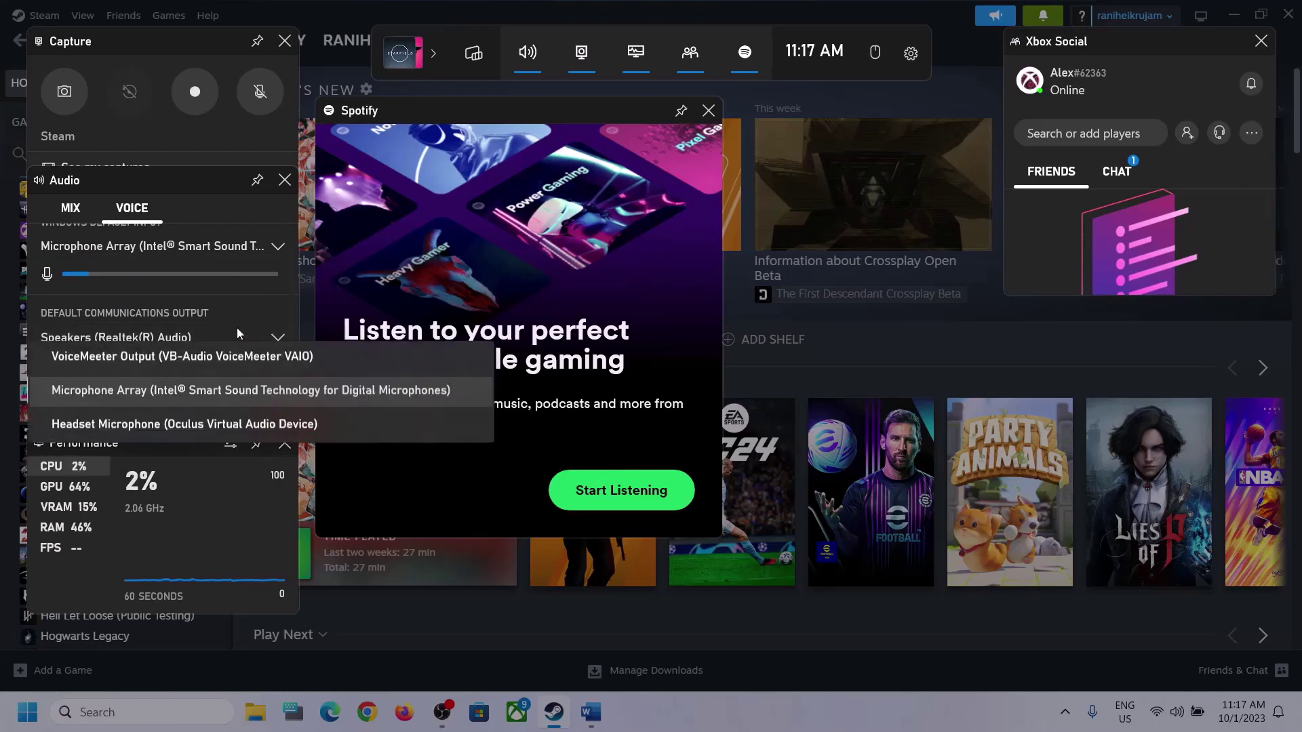
{"action": "left_click", "coordinate": [256, 312]}
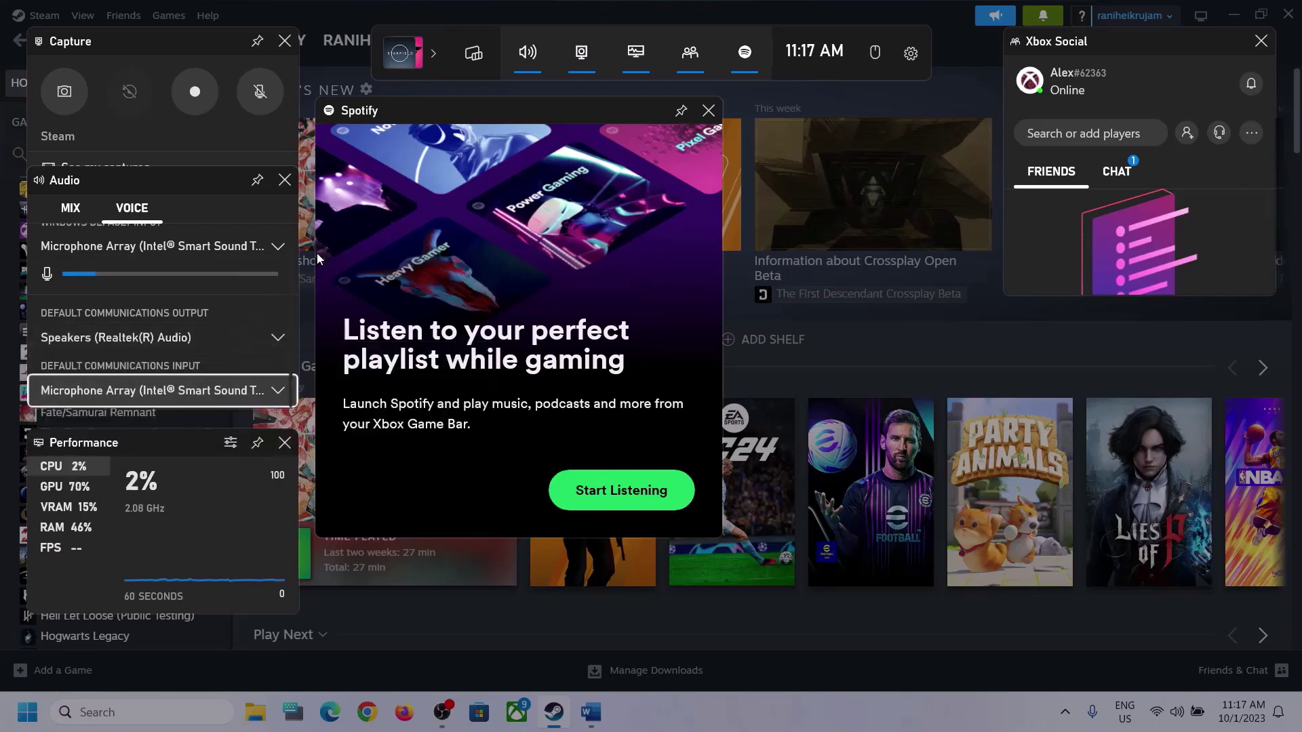
{"action": "left_click", "coordinate": [752, 201]}
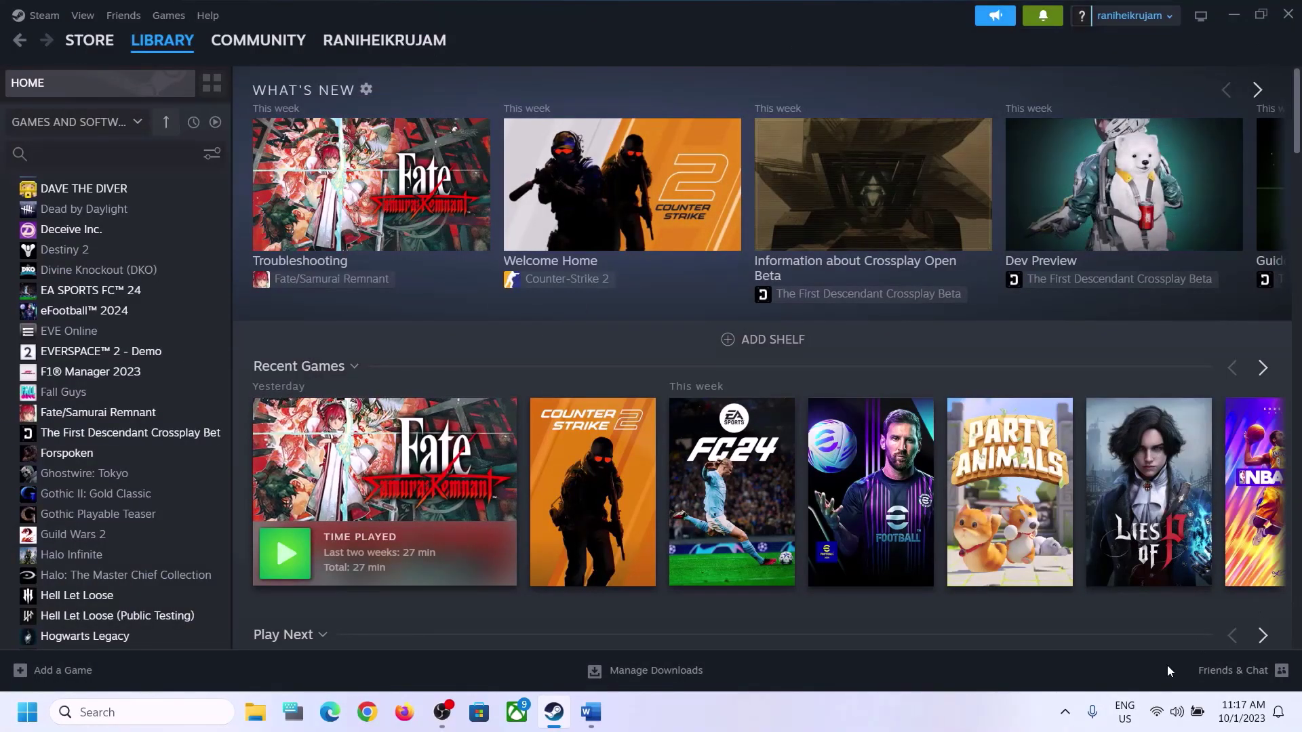
{"action": "left_click", "coordinate": [591, 712]}
{"action": "scroll", "coordinate": [319, 529], "scroll_direction": "down", "scroll_amount": 3}
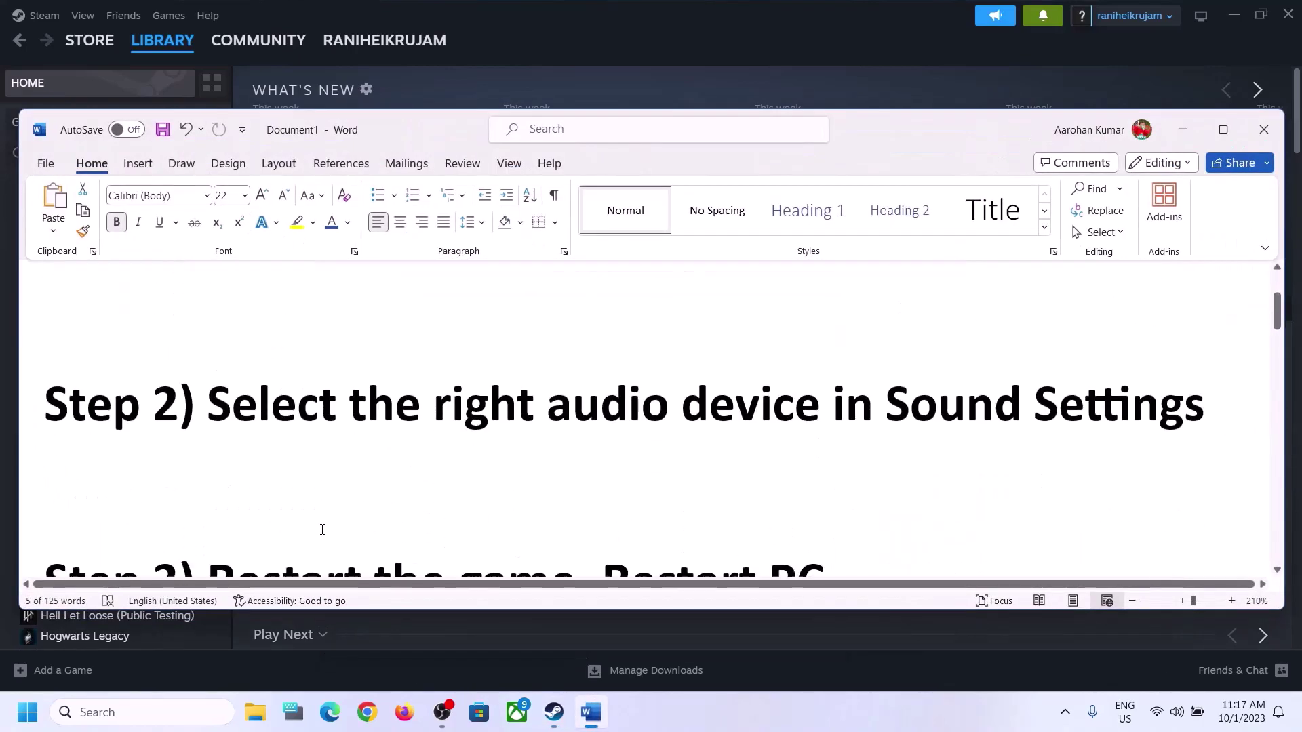
{"action": "scroll", "coordinate": [351, 415], "scroll_direction": "up", "scroll_amount": 2}
{"action": "left_click_drag", "start_coordinate": [207, 467], "coordinate": [1034, 467]}
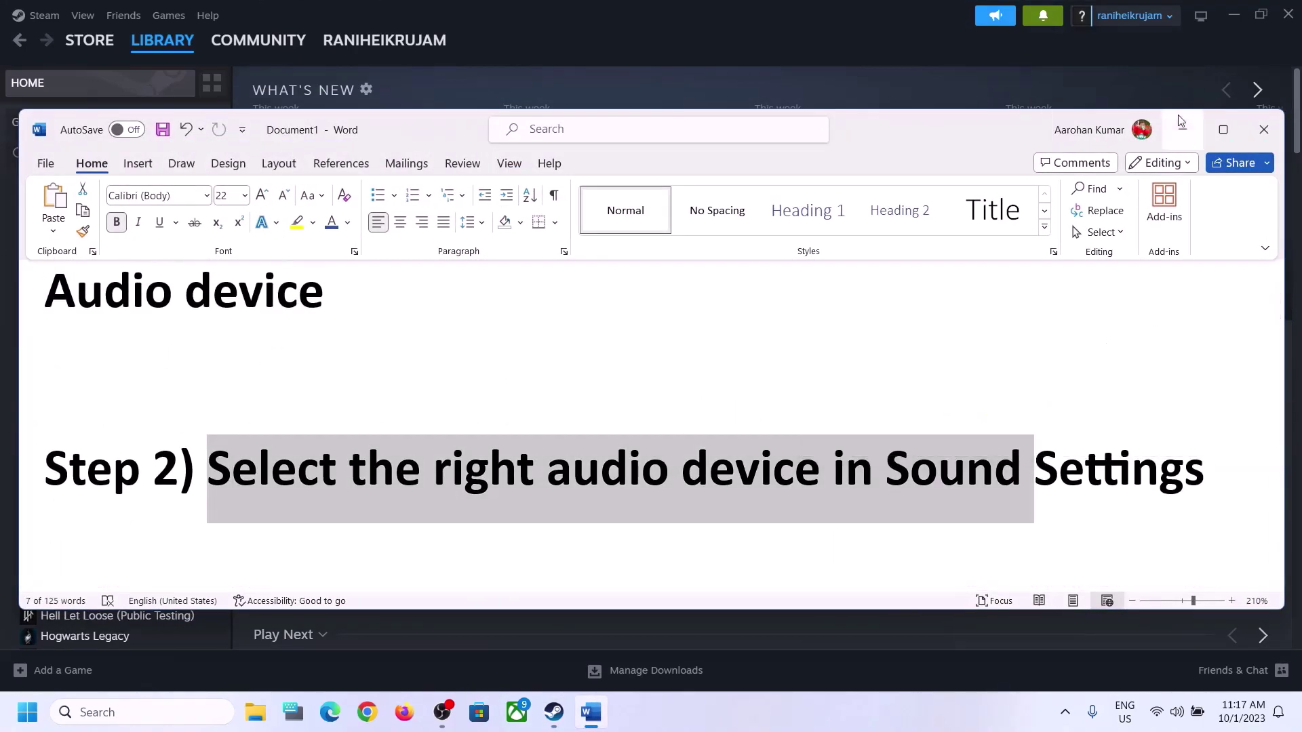
{"action": "left_click", "coordinate": [1193, 131]}
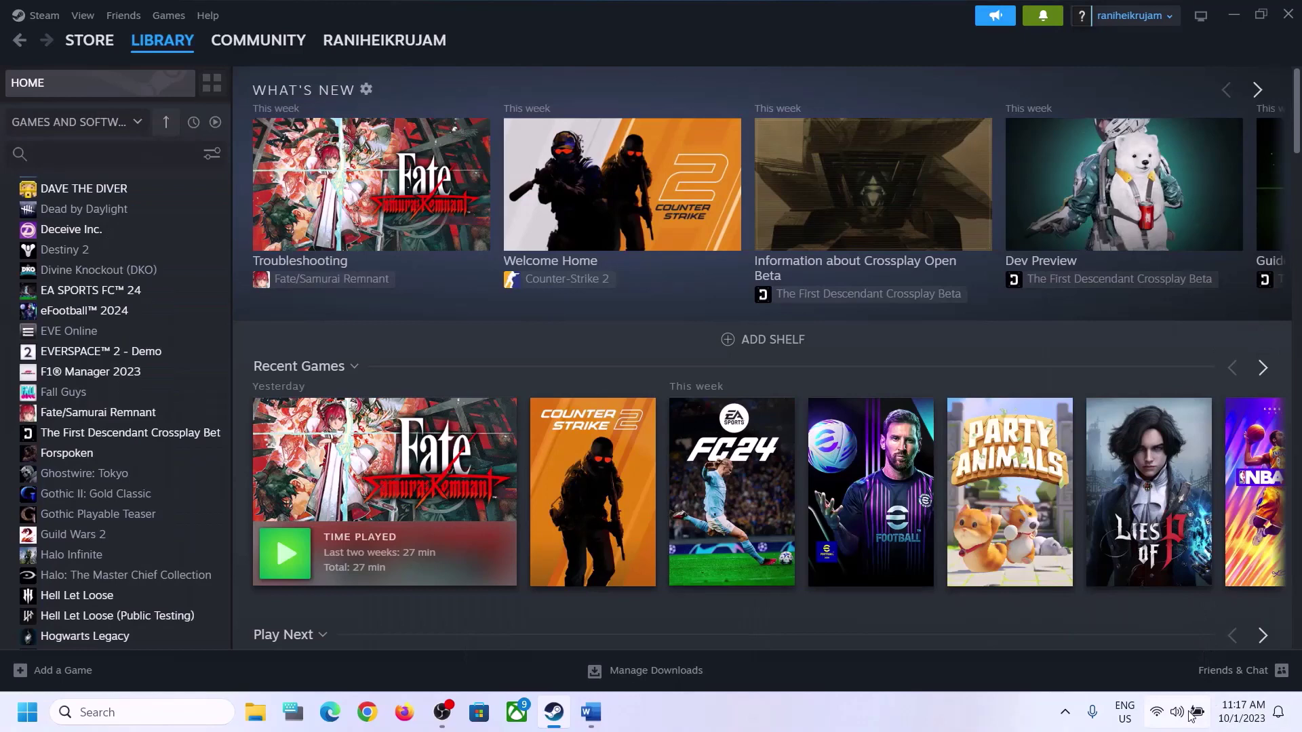
{"action": "left_click", "coordinate": [1179, 714]}
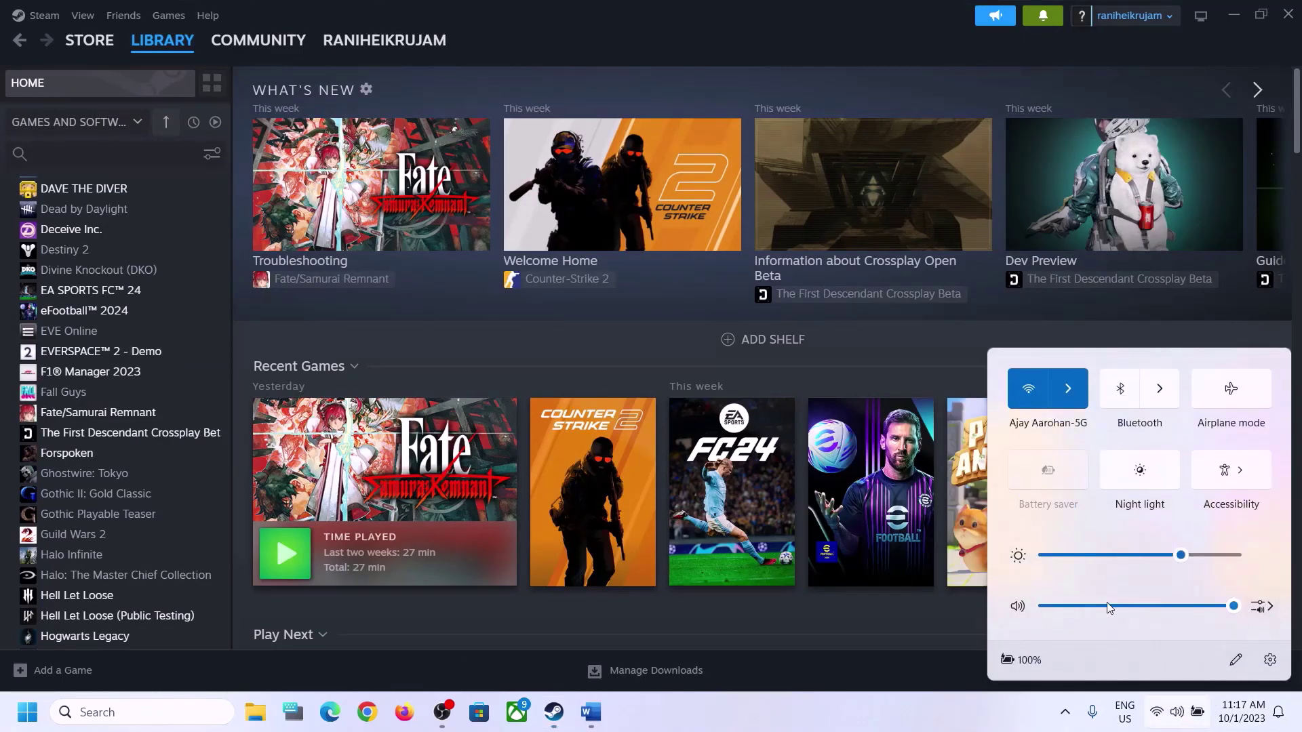
{"action": "left_click", "coordinate": [1270, 606]}
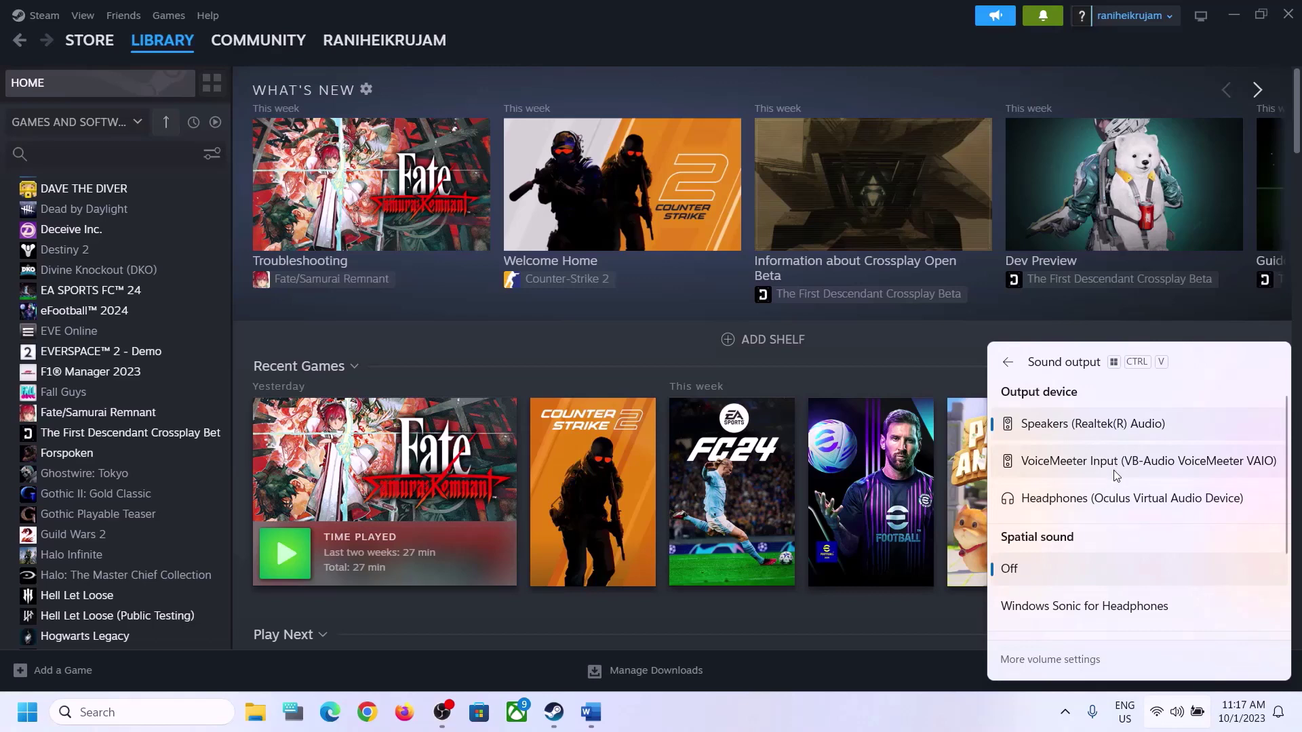
{"action": "scroll", "coordinate": [1105, 529], "scroll_direction": "down", "scroll_amount": 3}
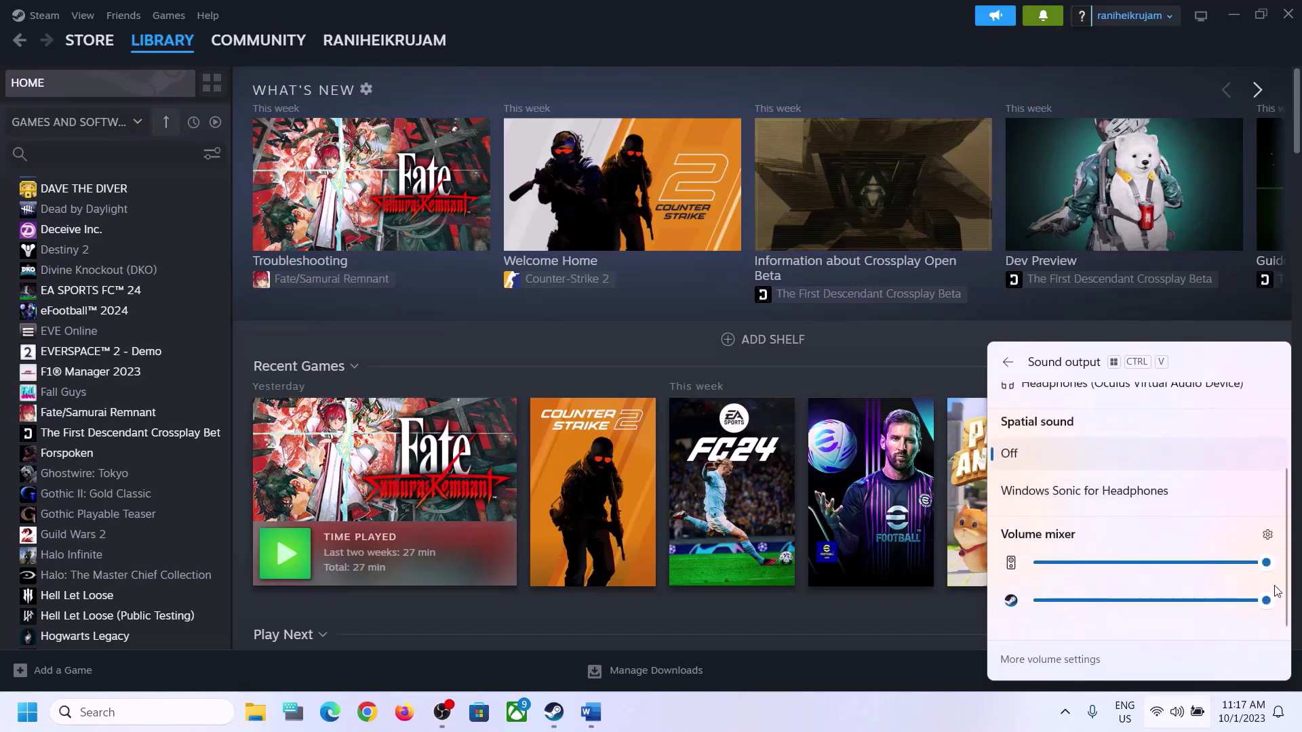
{"action": "left_click", "coordinate": [1013, 714]}
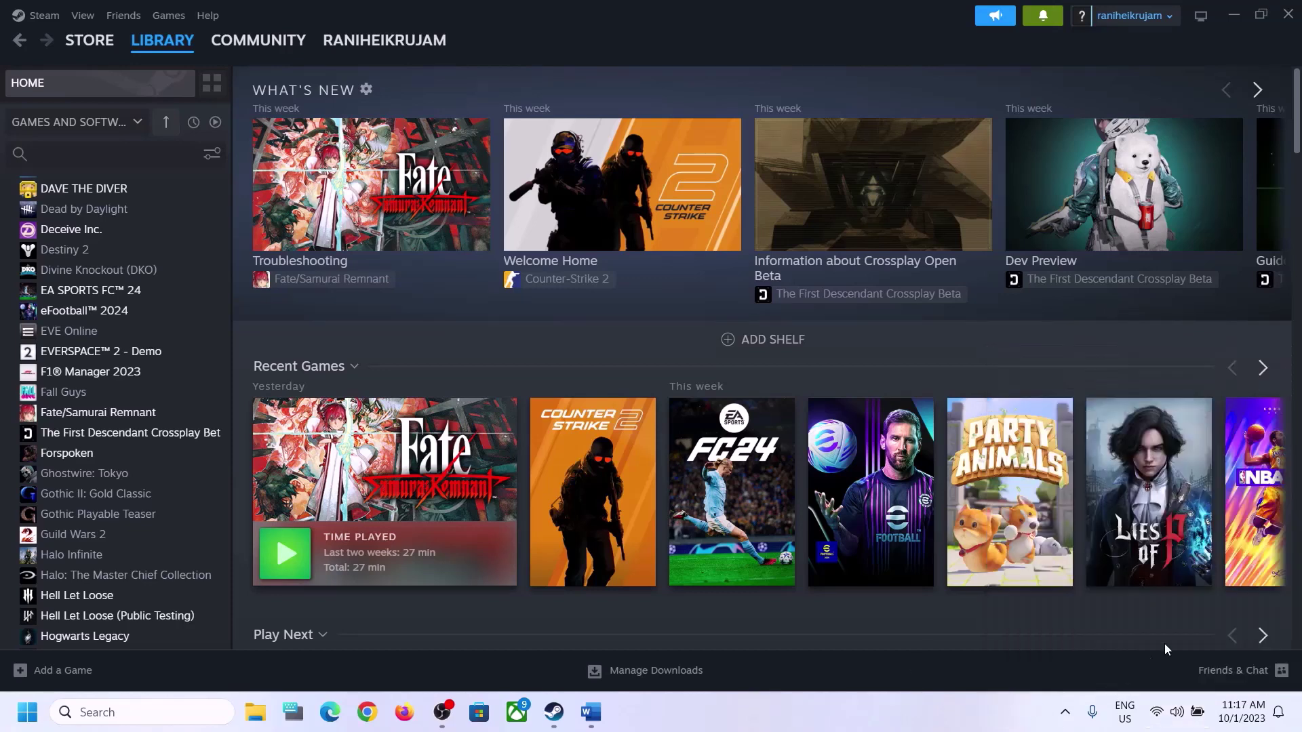
{"action": "right_click", "coordinate": [1178, 717]}
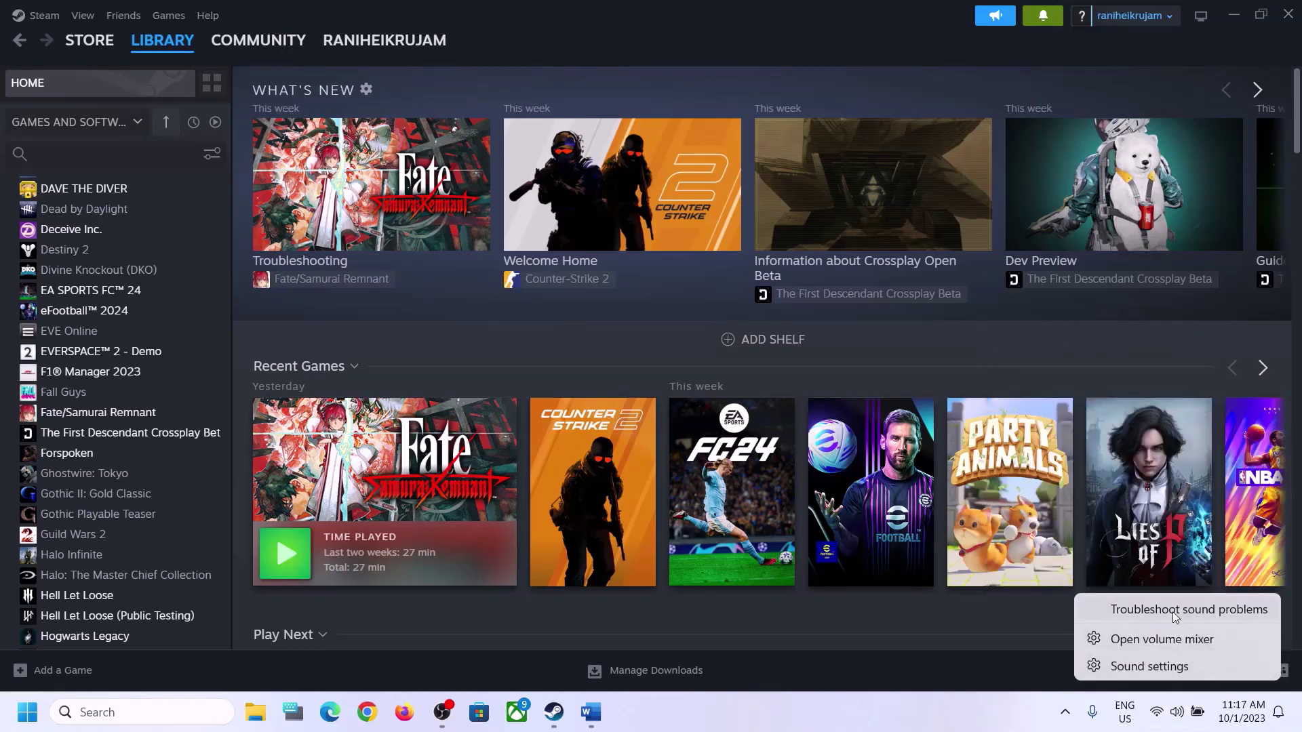
{"action": "left_click", "coordinate": [1160, 666]}
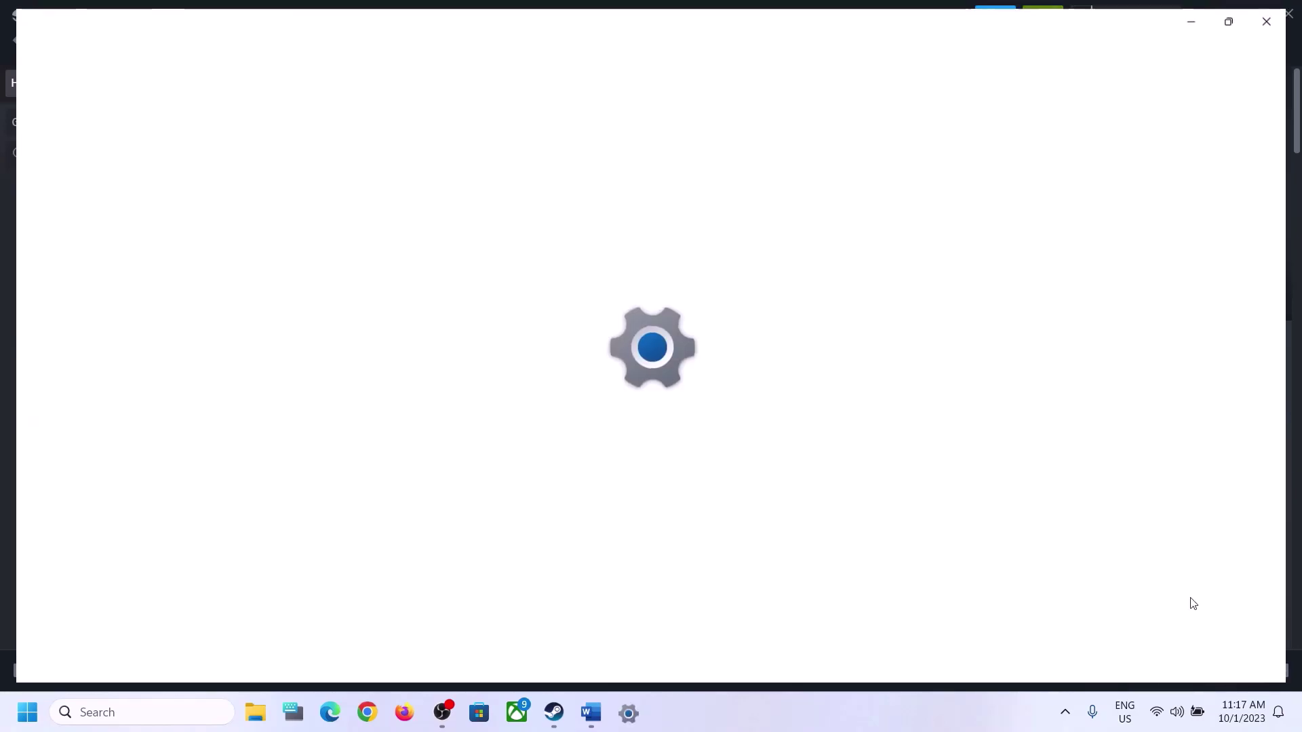
{"action": "left_click", "coordinate": [1183, 149]}
{"action": "left_click", "coordinate": [1181, 148]}
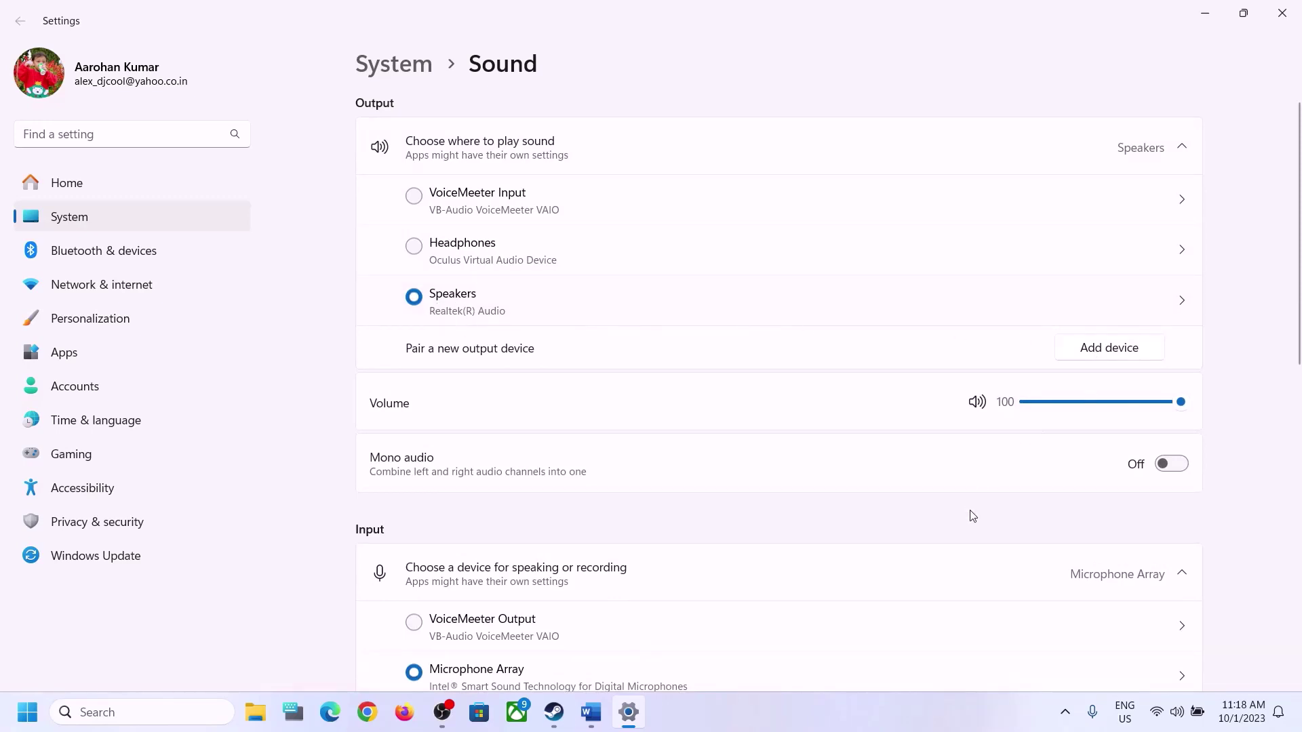
{"action": "scroll", "coordinate": [972, 516], "scroll_direction": "down", "scroll_amount": 6}
{"action": "scroll", "coordinate": [972, 516], "scroll_direction": "up", "scroll_amount": 2}
{"action": "scroll", "coordinate": [970, 515], "scroll_direction": "down", "scroll_amount": 2}
{"action": "left_click", "coordinate": [418, 526]}
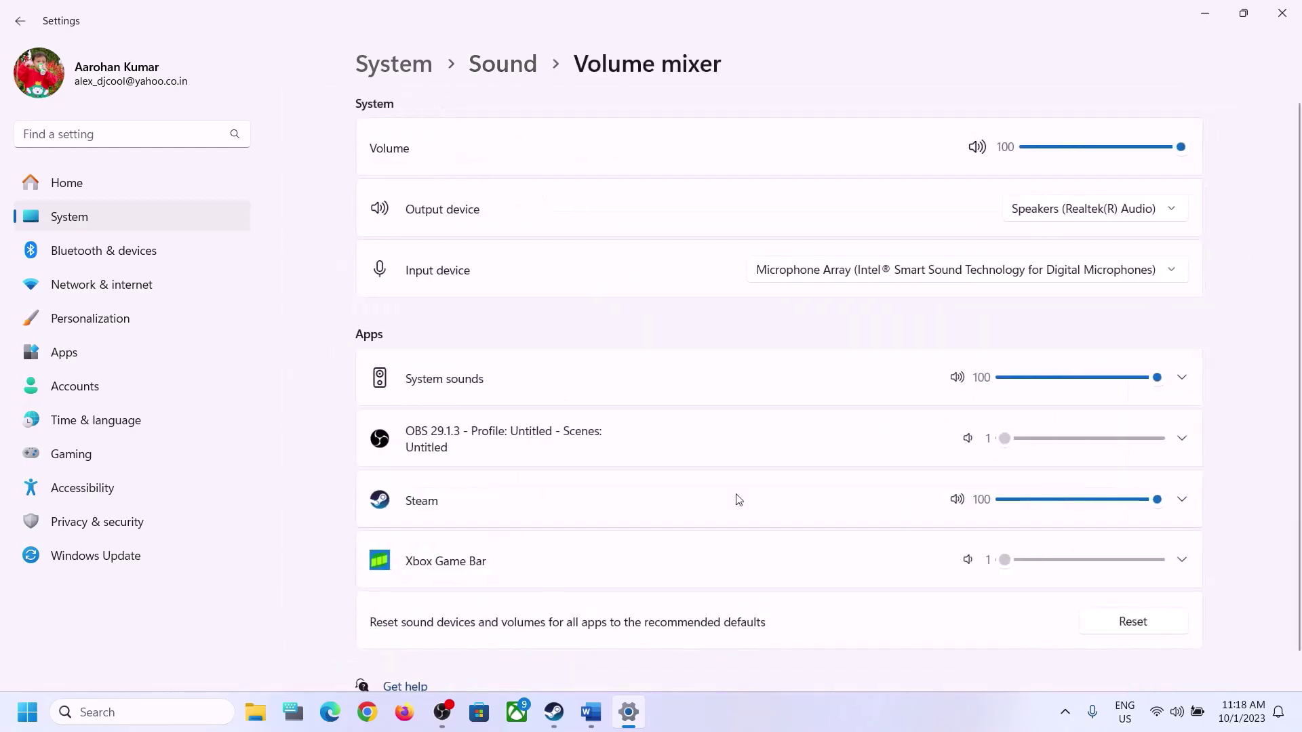
{"action": "scroll", "coordinate": [880, 488], "scroll_direction": "down", "scroll_amount": 1}
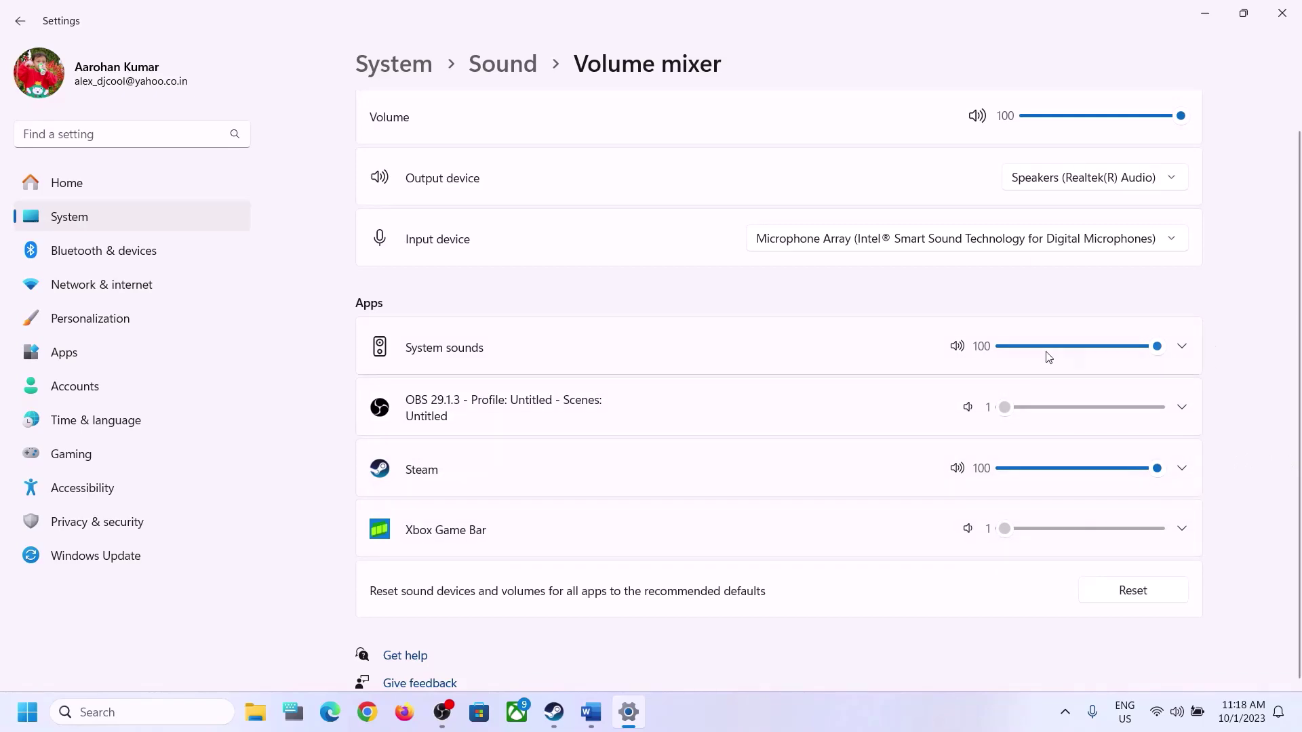
{"action": "left_click", "coordinate": [1282, 13]}
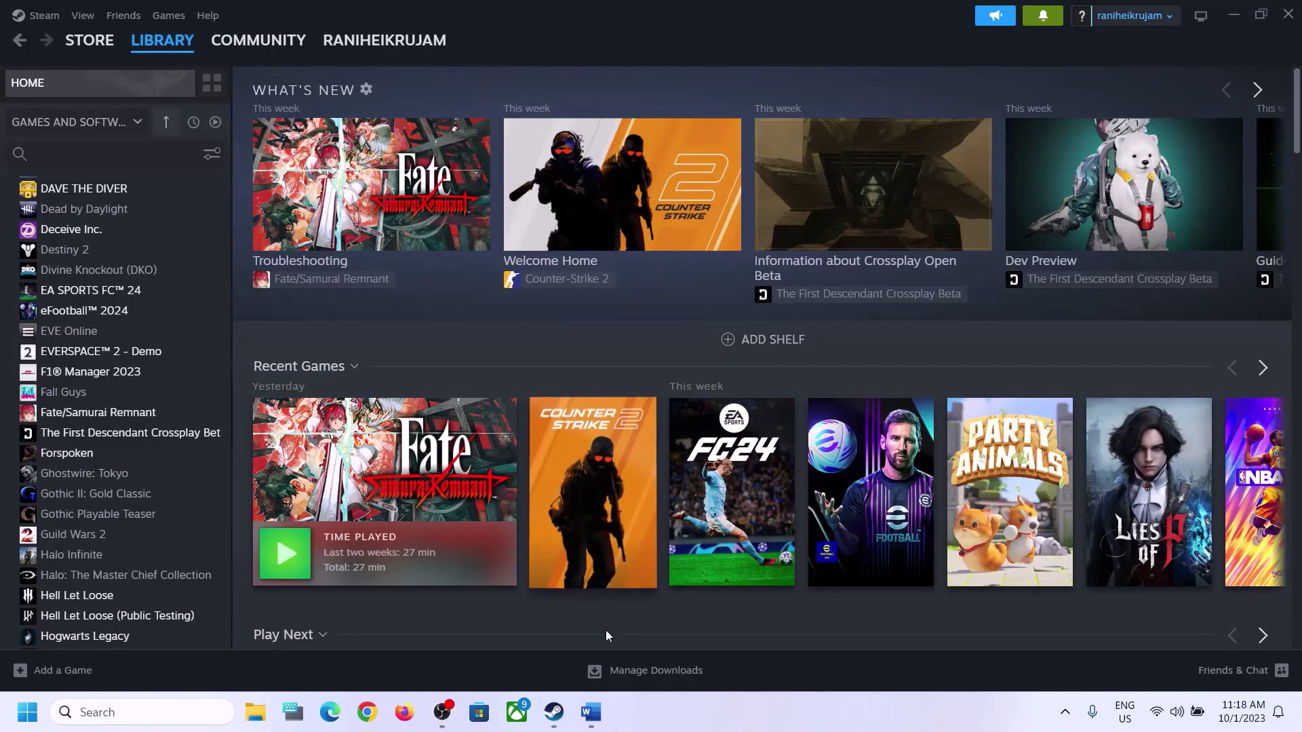
- Bring the Word notes forward and highlight the 'Restart PC' instruction
{"action": "left_click", "coordinate": [591, 712]}
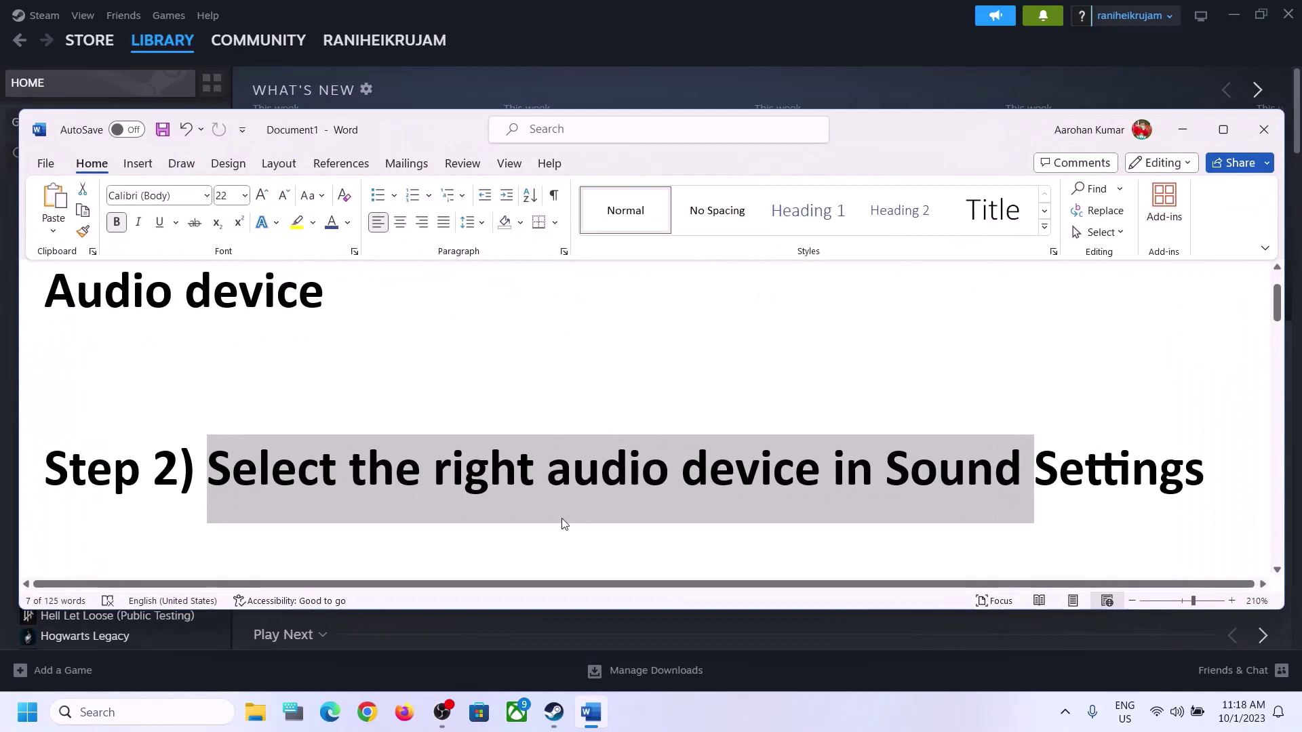
{"action": "scroll", "coordinate": [563, 518], "scroll_direction": "down", "scroll_amount": 1}
{"action": "scroll", "coordinate": [563, 519], "scroll_direction": "down", "scroll_amount": 1}
{"action": "left_click_drag", "start_coordinate": [208, 478], "coordinate": [577, 483]}
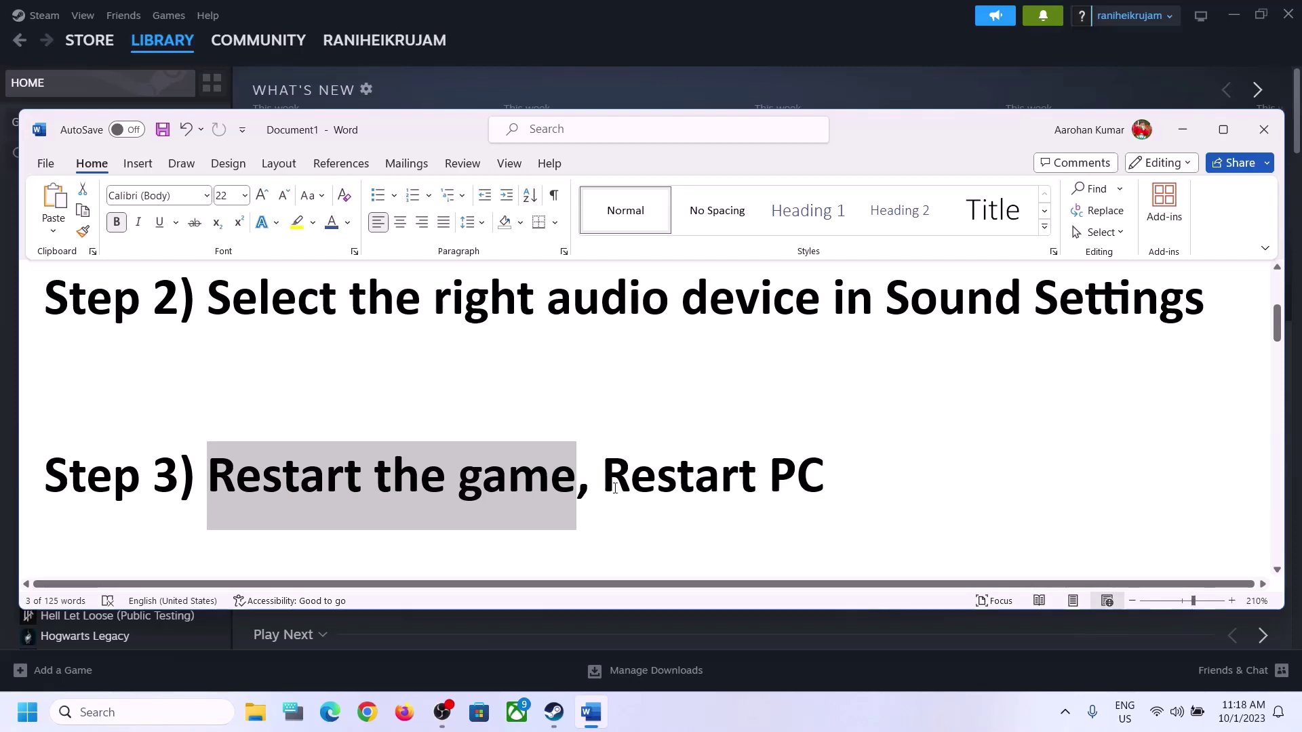
{"action": "left_click_drag", "start_coordinate": [606, 482], "coordinate": [824, 482]}
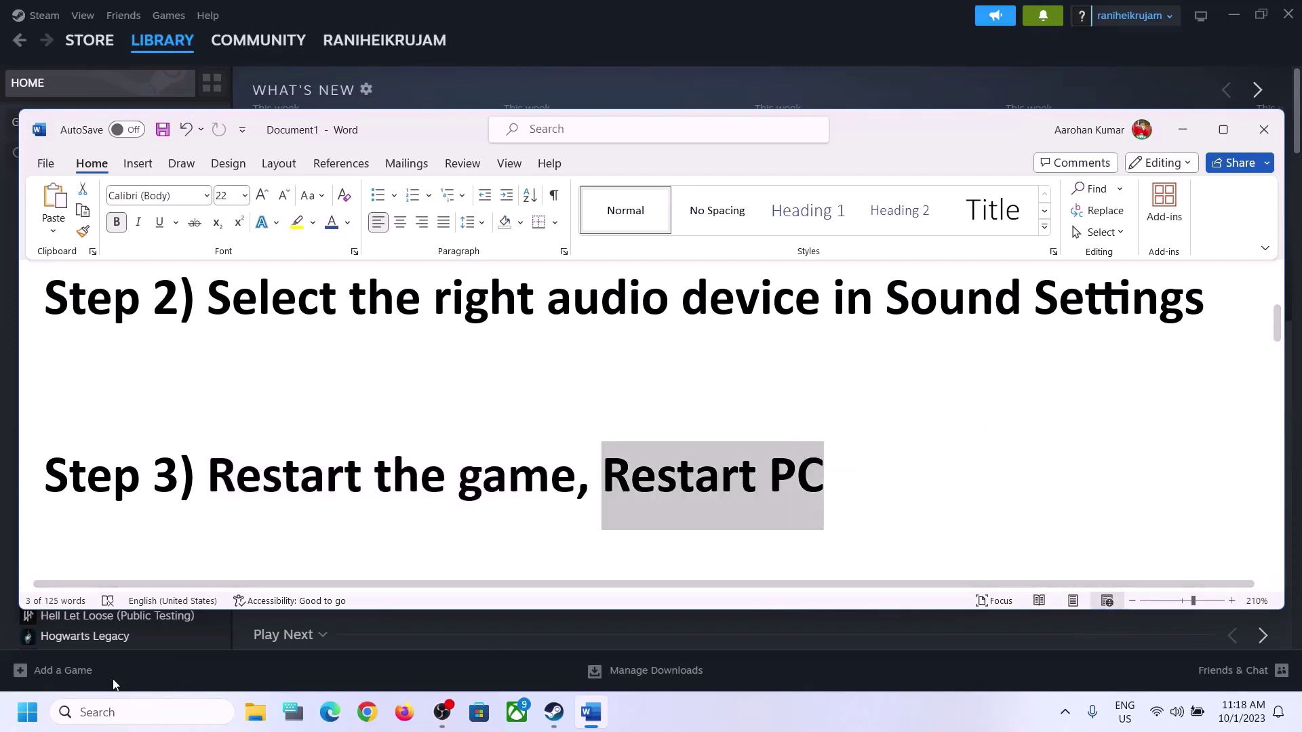
- Check the Start menu power options and the Quick Settings sound output list, then dismiss them
{"action": "left_click", "coordinate": [27, 712]}
{"action": "left_click", "coordinate": [493, 653]}
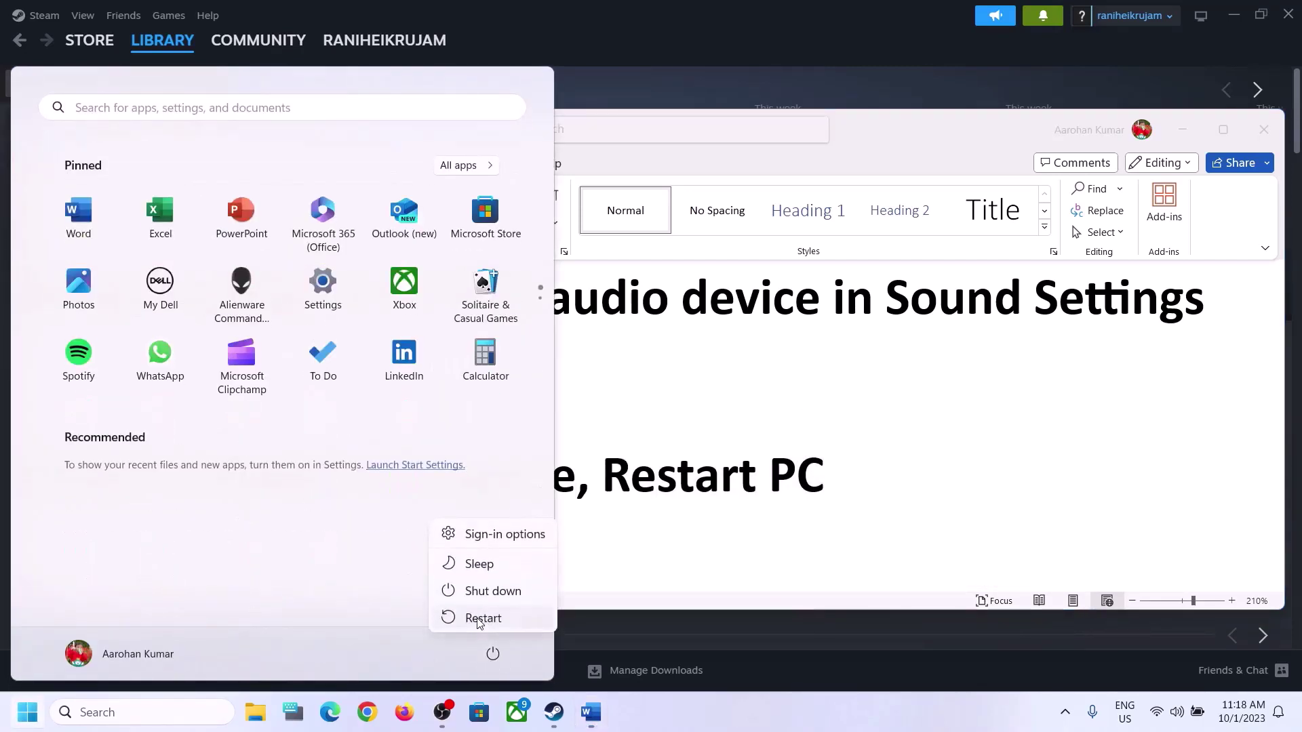
{"action": "key", "text": "Escape"}
{"action": "left_click", "coordinate": [939, 470]}
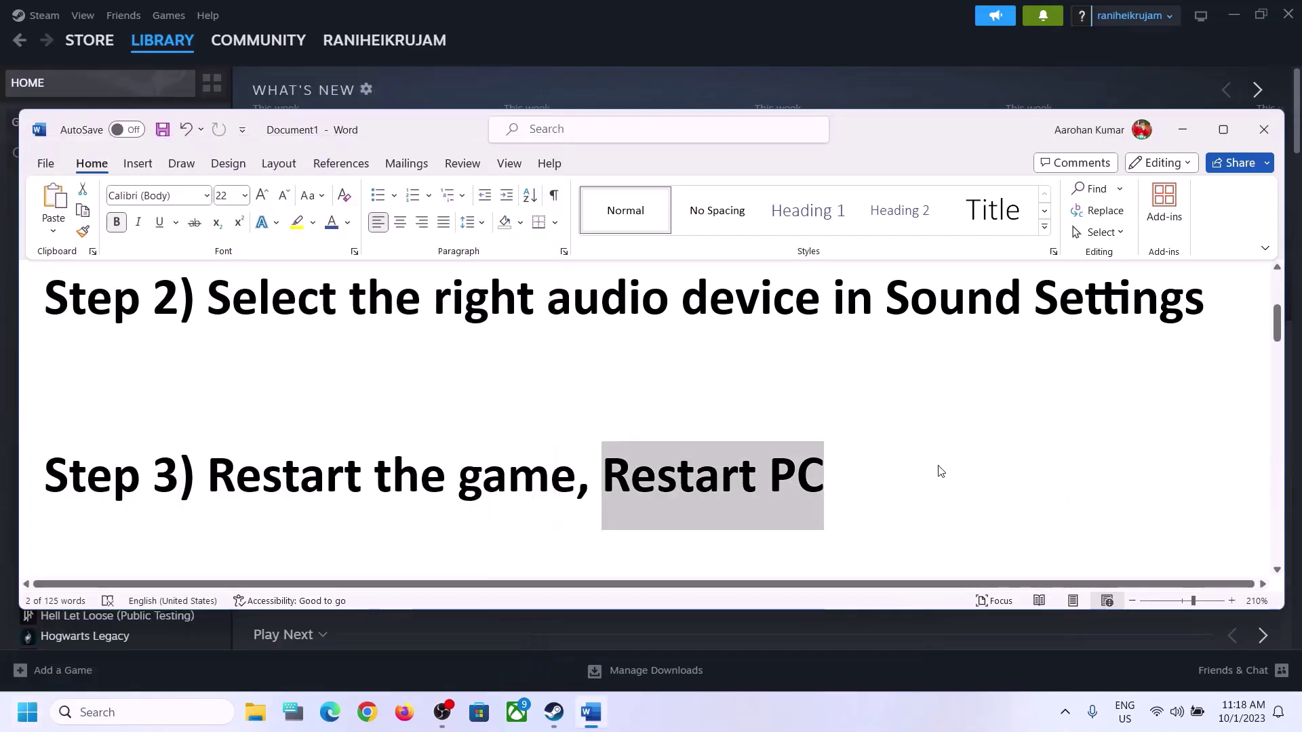
{"action": "left_click", "coordinate": [1176, 712]}
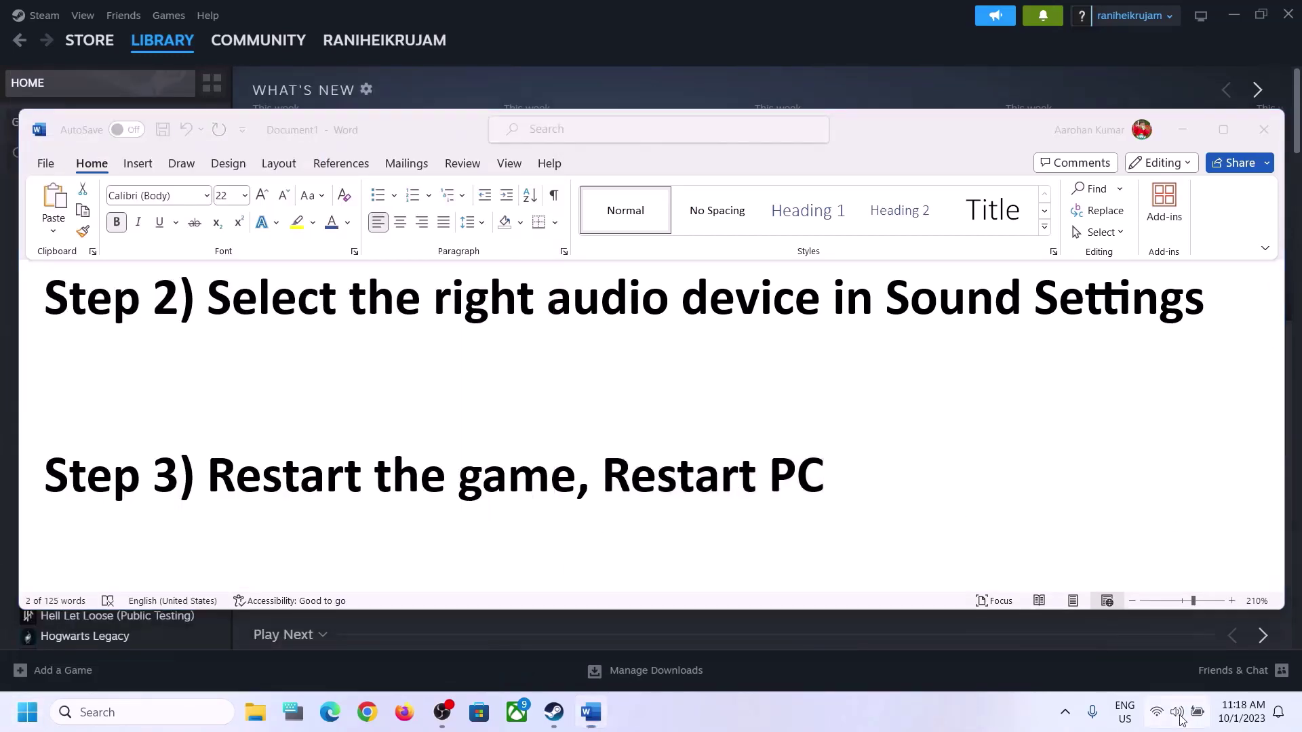
{"action": "left_click", "coordinate": [1264, 607]}
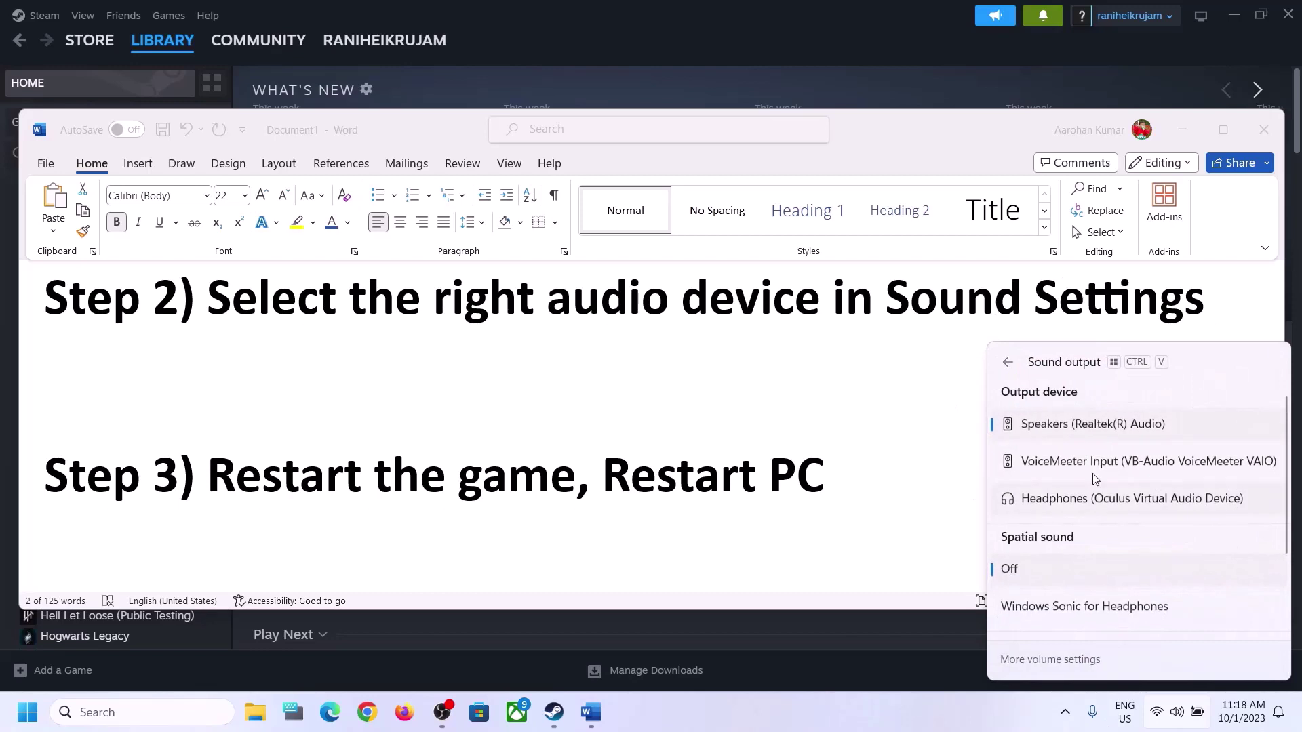
{"action": "left_click", "coordinate": [643, 528]}
- Scroll to Step 4 and highlight the sample rate instruction
{"action": "left_click", "coordinate": [447, 463]}
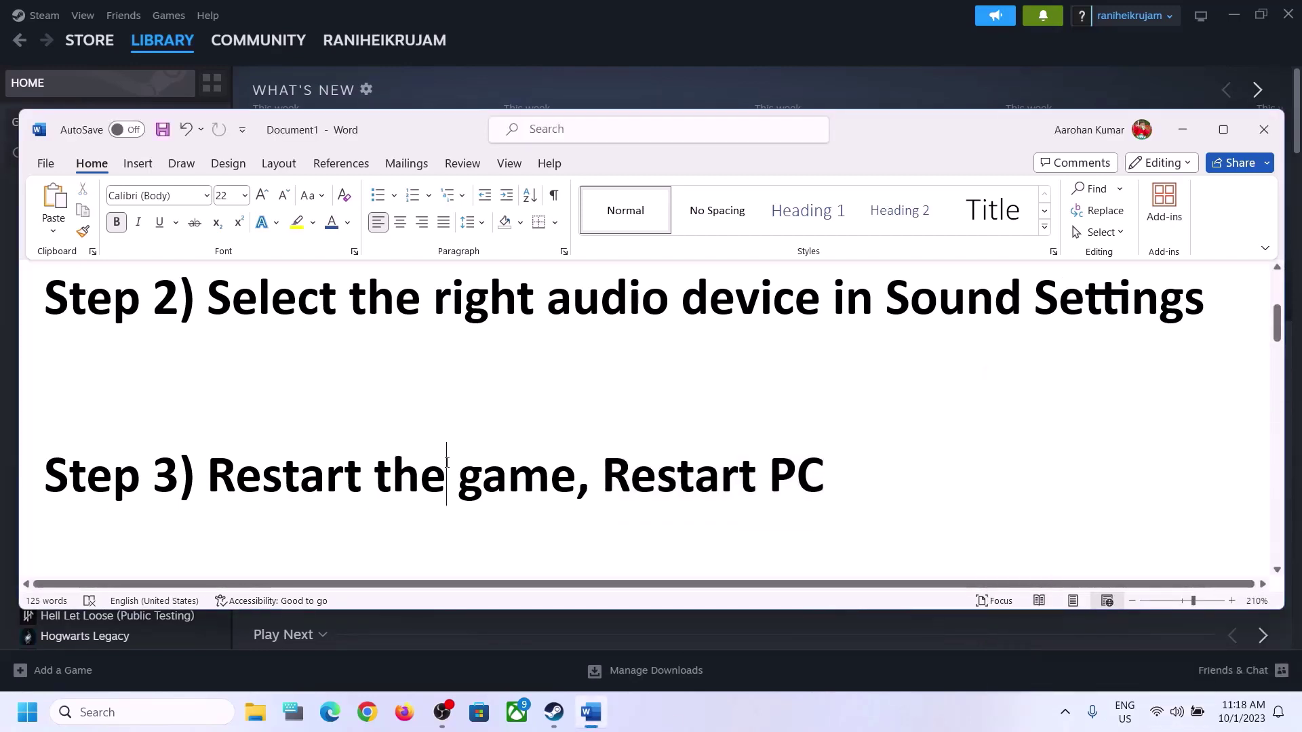
{"action": "scroll", "coordinate": [446, 461], "scroll_direction": "down", "scroll_amount": 3}
{"action": "left_click_drag", "start_coordinate": [217, 405], "coordinate": [445, 491]}
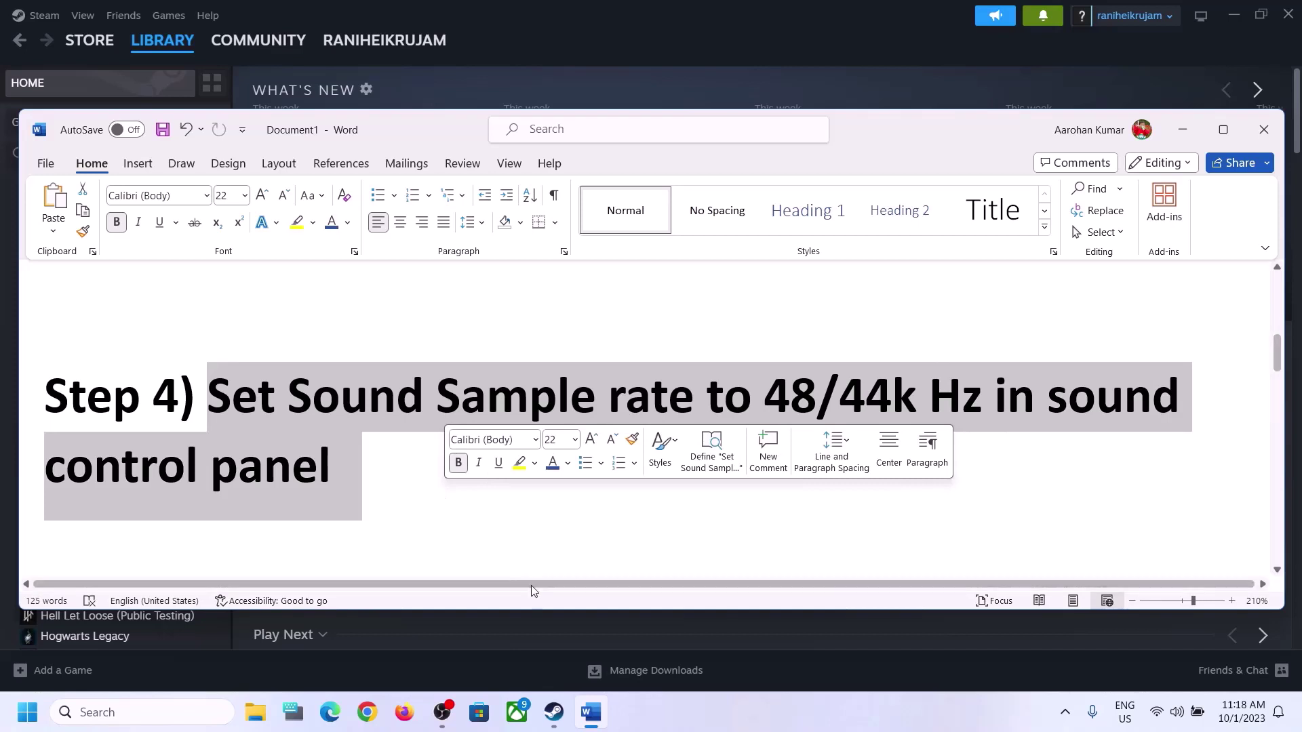
- Open the Sound dialog via Control Panel > Hardware and Sound
{"action": "left_click", "coordinate": [149, 722]}
{"action": "type", "text": "control"}
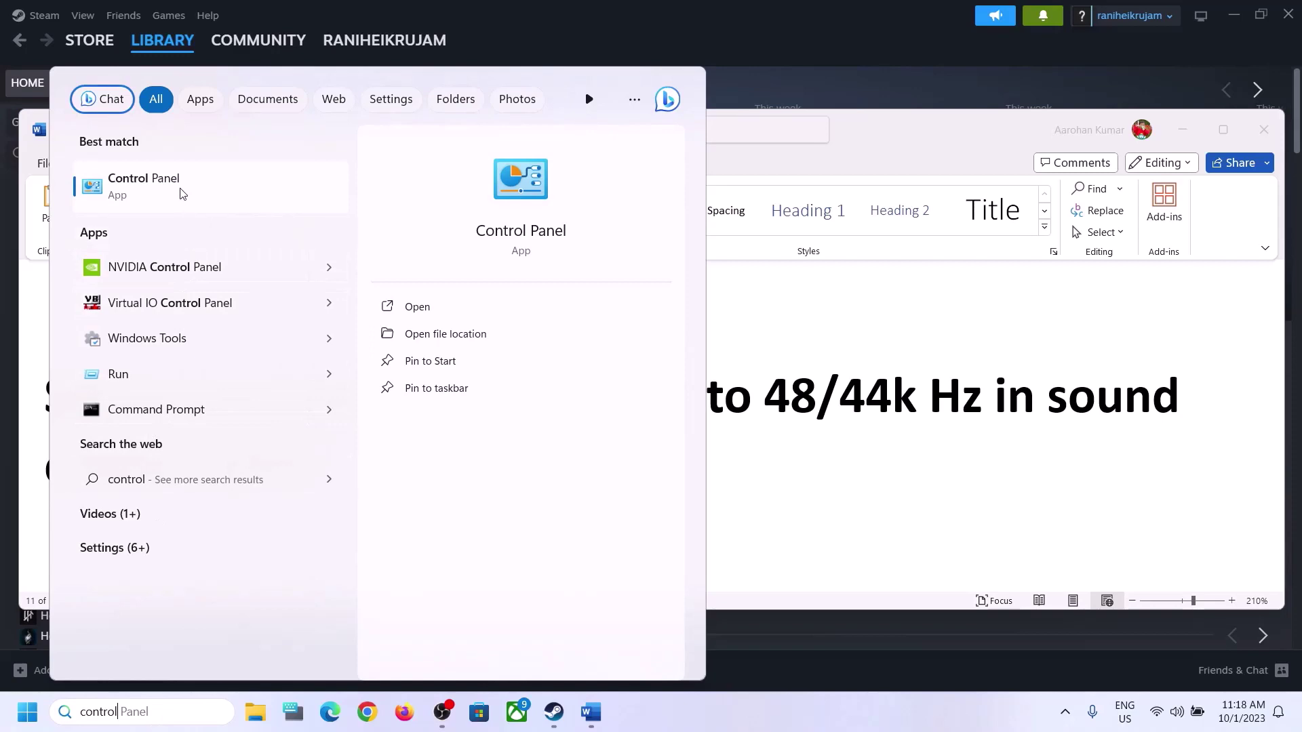
{"action": "left_click", "coordinate": [180, 193]}
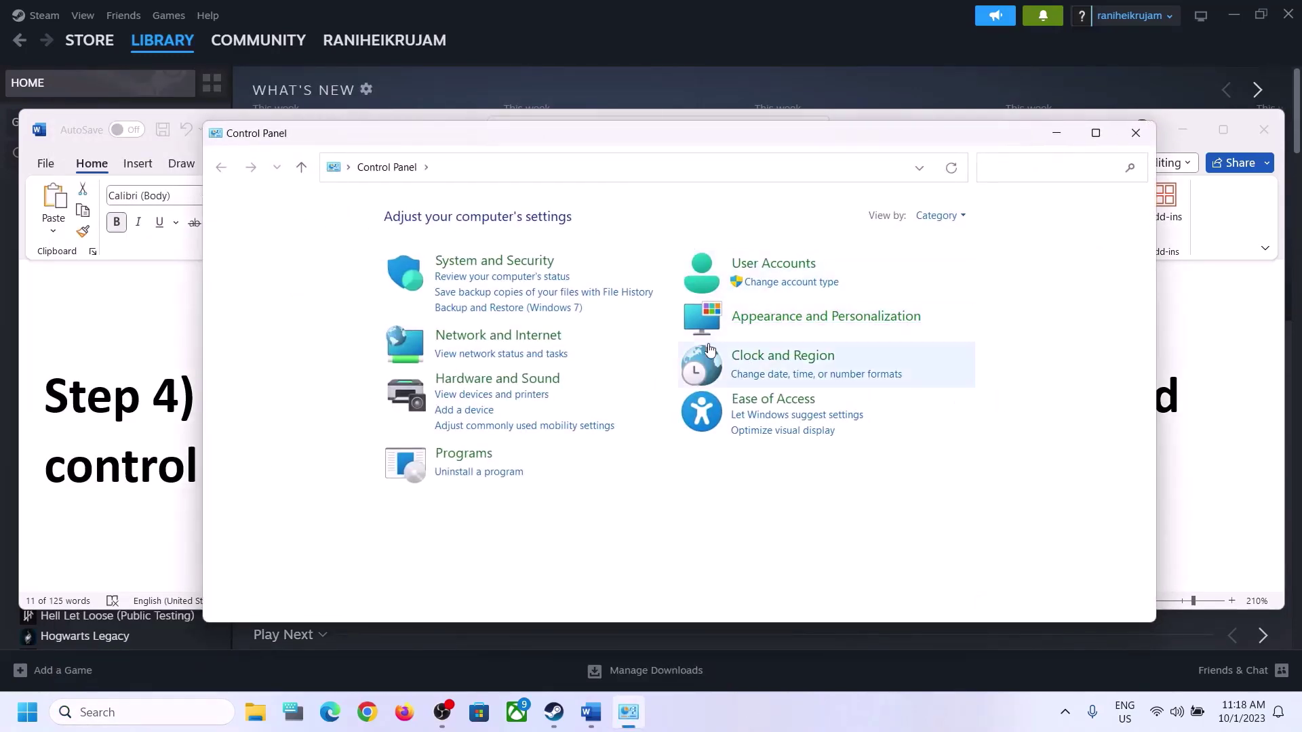
{"action": "left_click", "coordinate": [490, 378]}
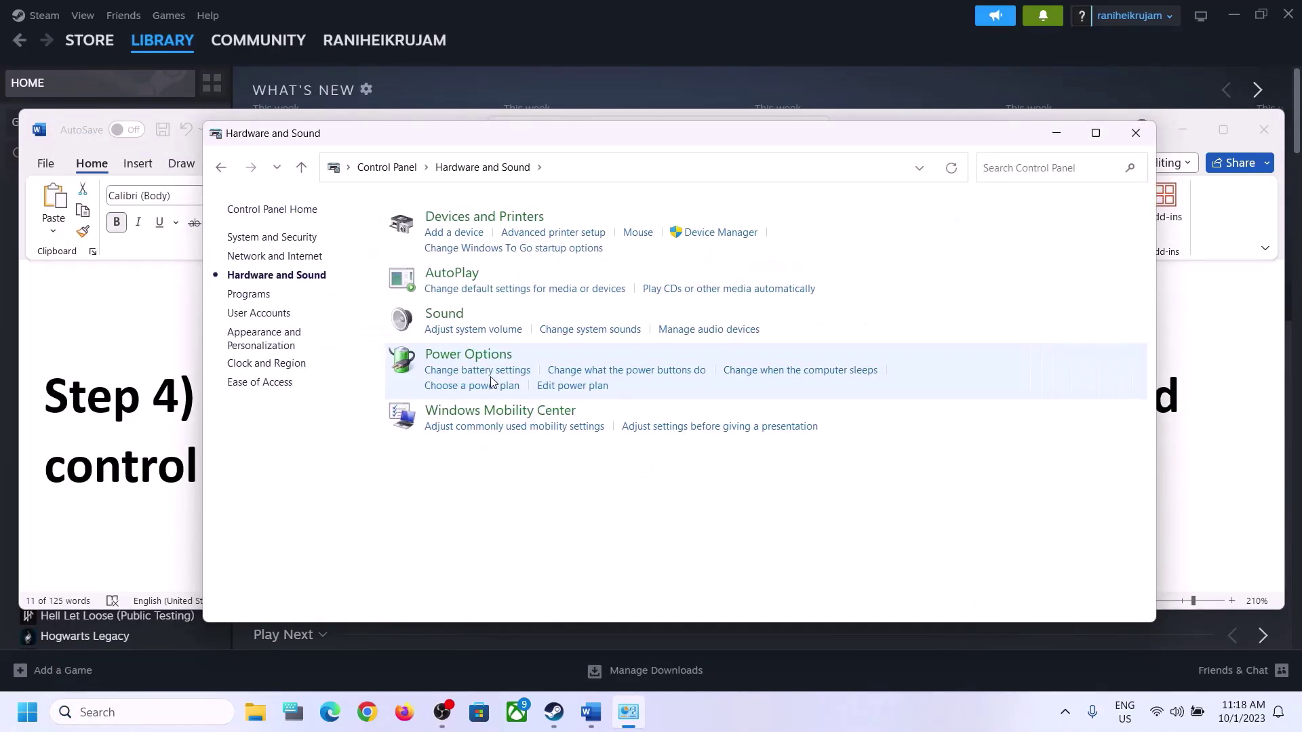
{"action": "left_click", "coordinate": [451, 320]}
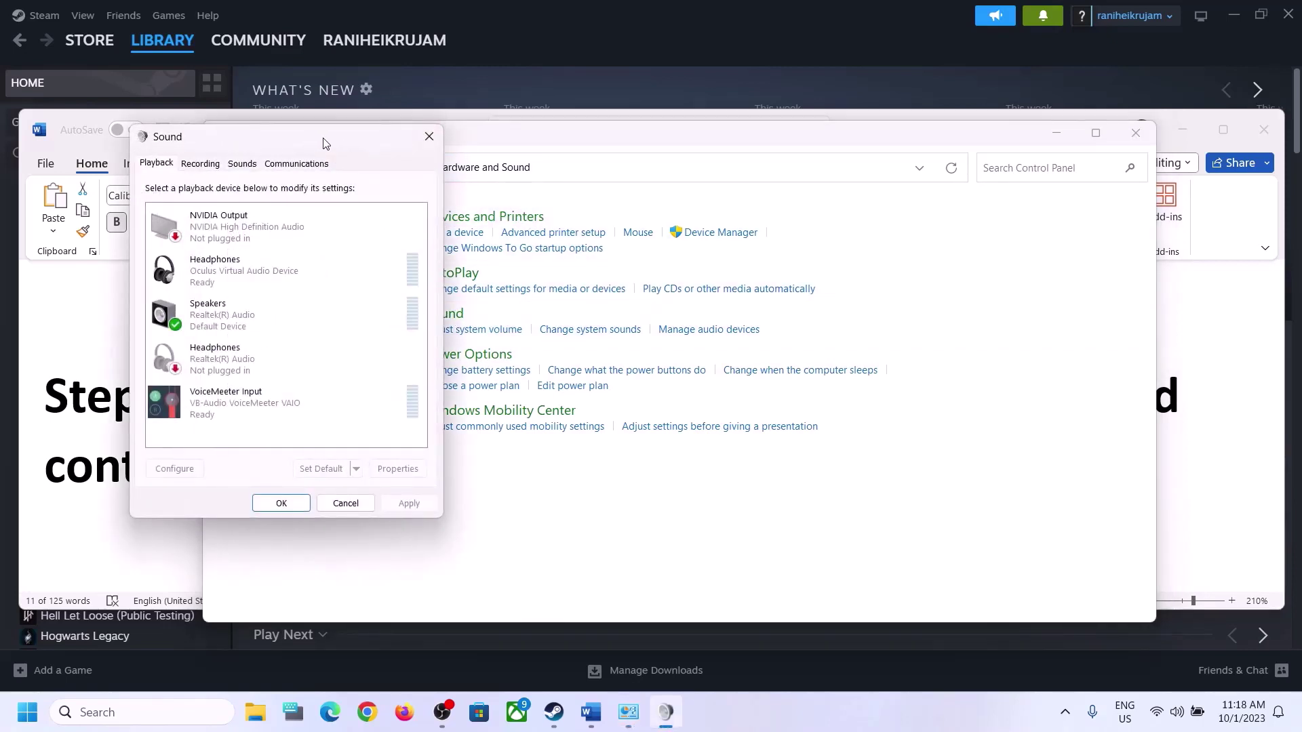
{"action": "left_click_drag", "start_coordinate": [320, 143], "coordinate": [617, 117]}
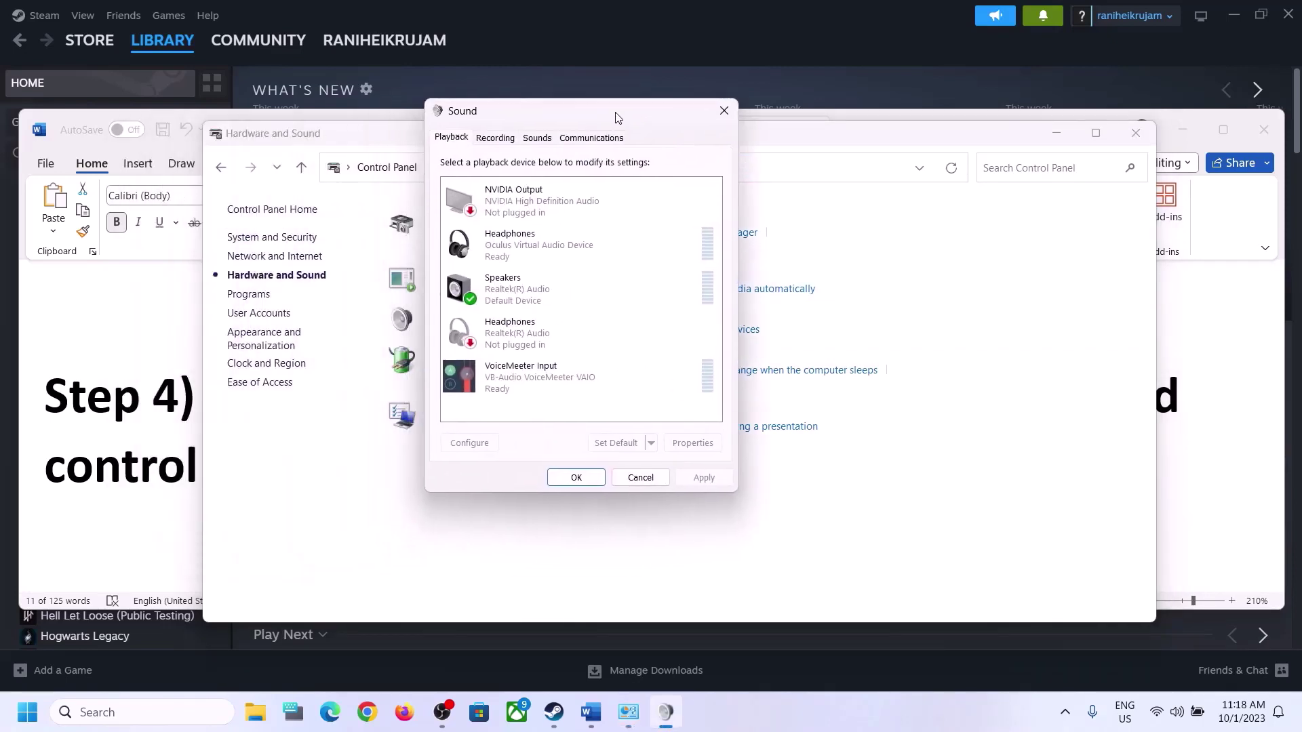
- Open the Properties of the Realtek Speakers playback device
{"action": "left_click", "coordinate": [529, 301]}
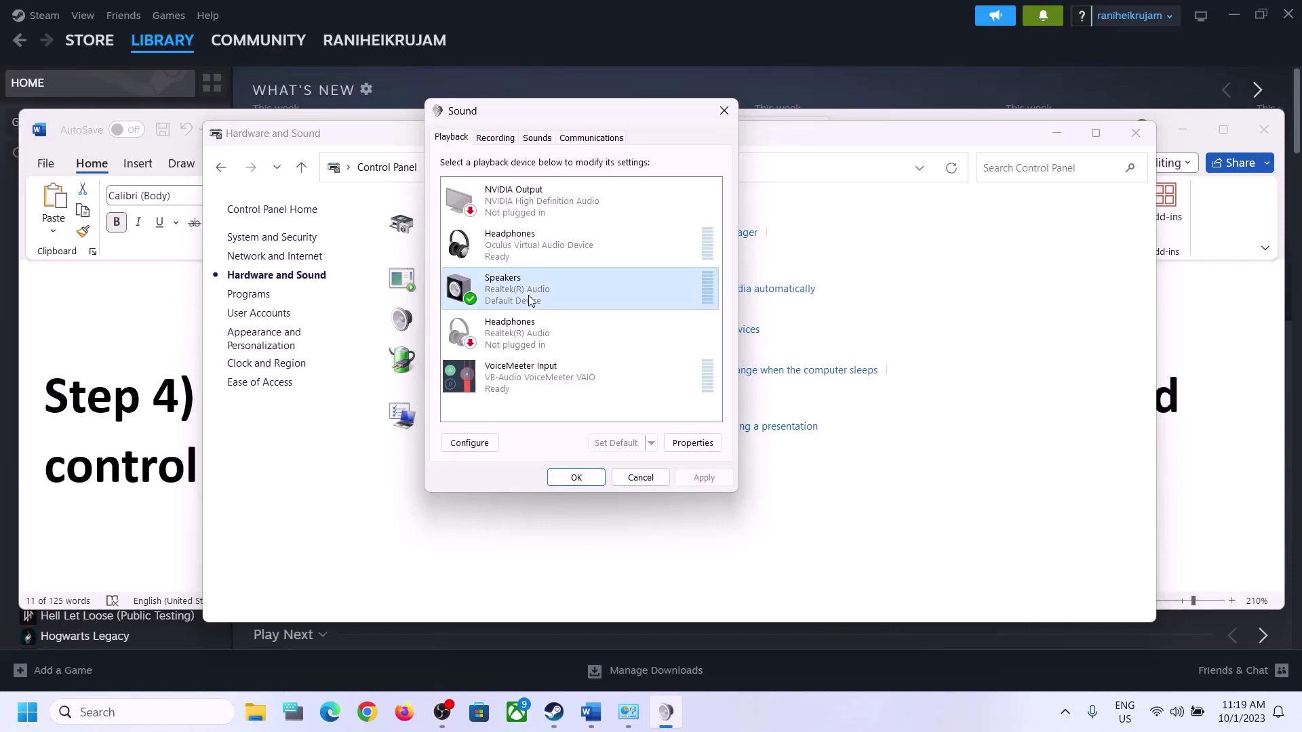
{"action": "left_click", "coordinate": [526, 255]}
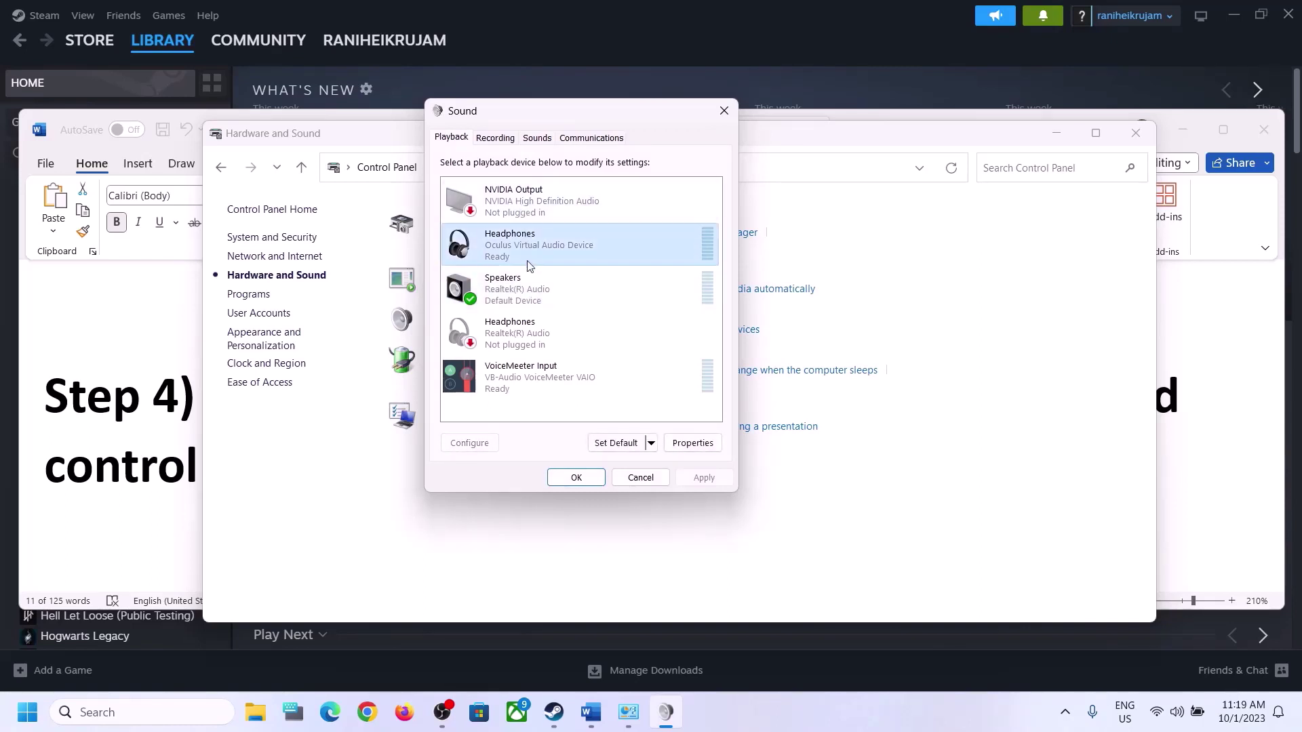
{"action": "left_click", "coordinate": [506, 302]}
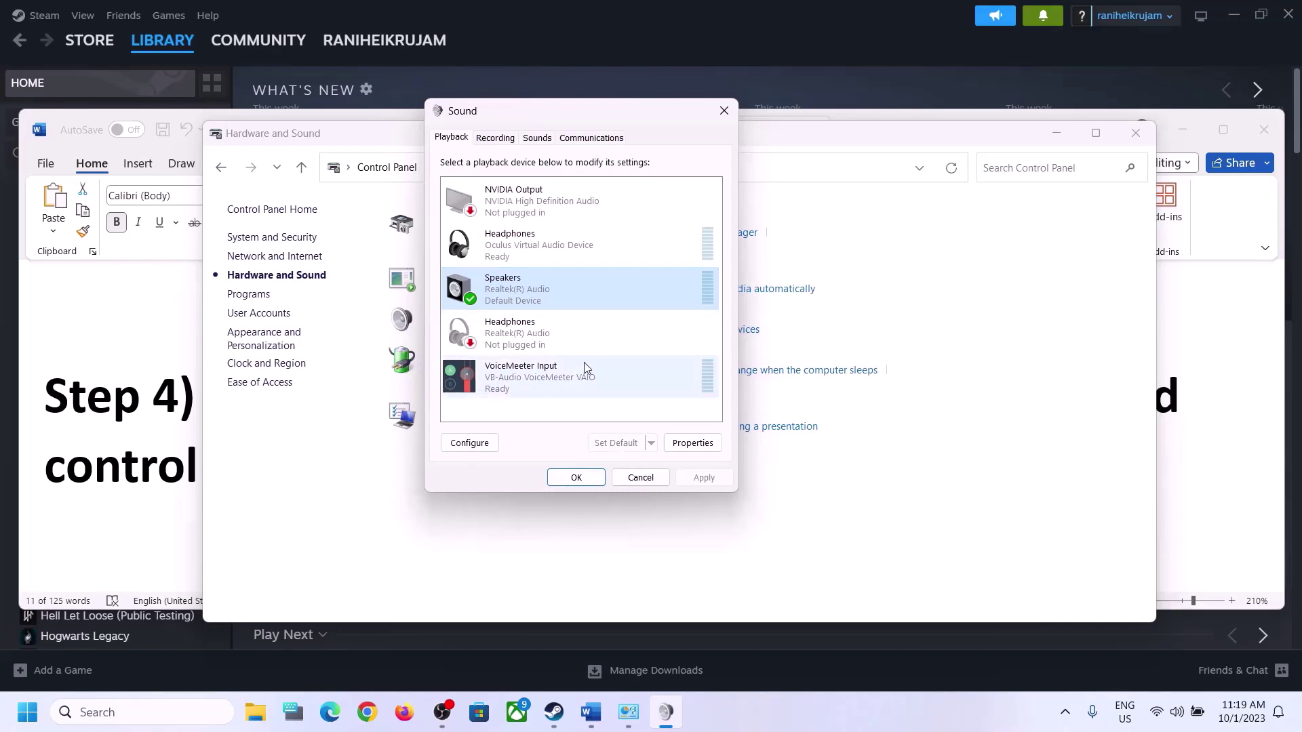
{"action": "right_click", "coordinate": [530, 291]}
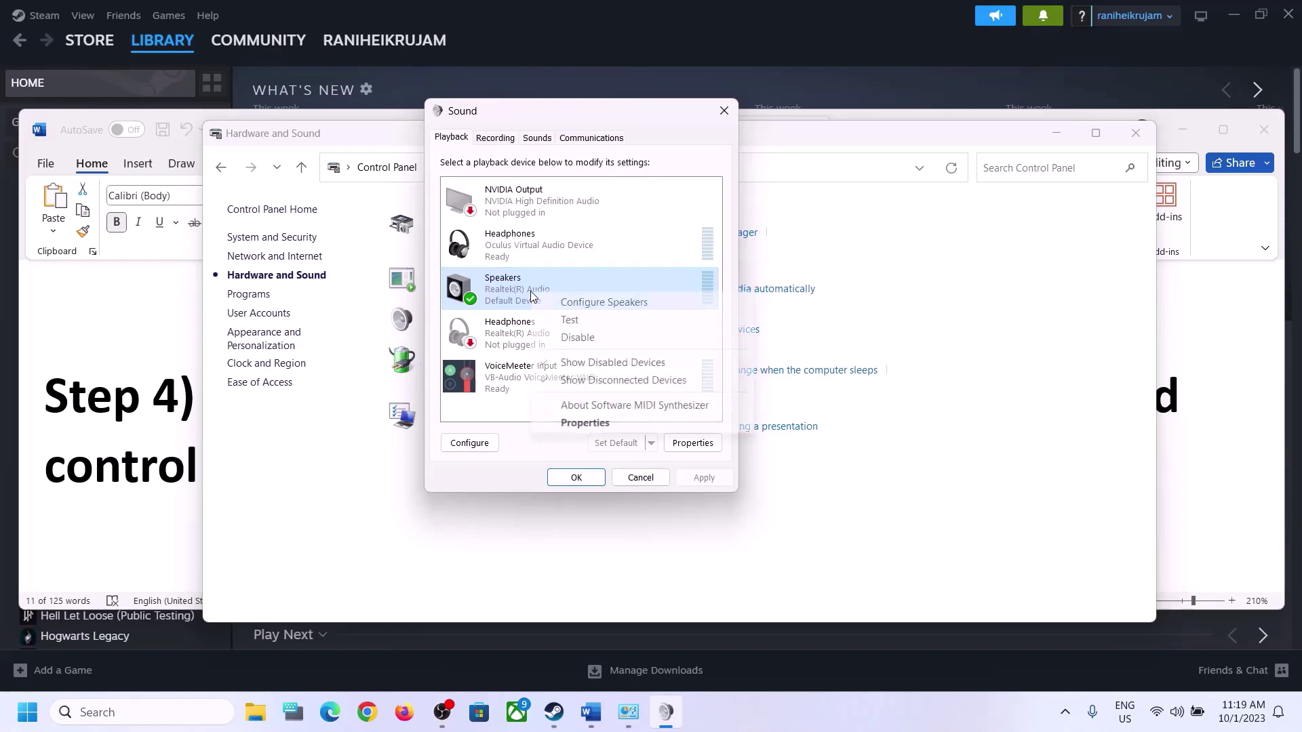
{"action": "left_click", "coordinate": [587, 424]}
- On the Advanced tab, set and apply the default format 24 bit, 48000 Hz
{"action": "left_click", "coordinate": [551, 204]}
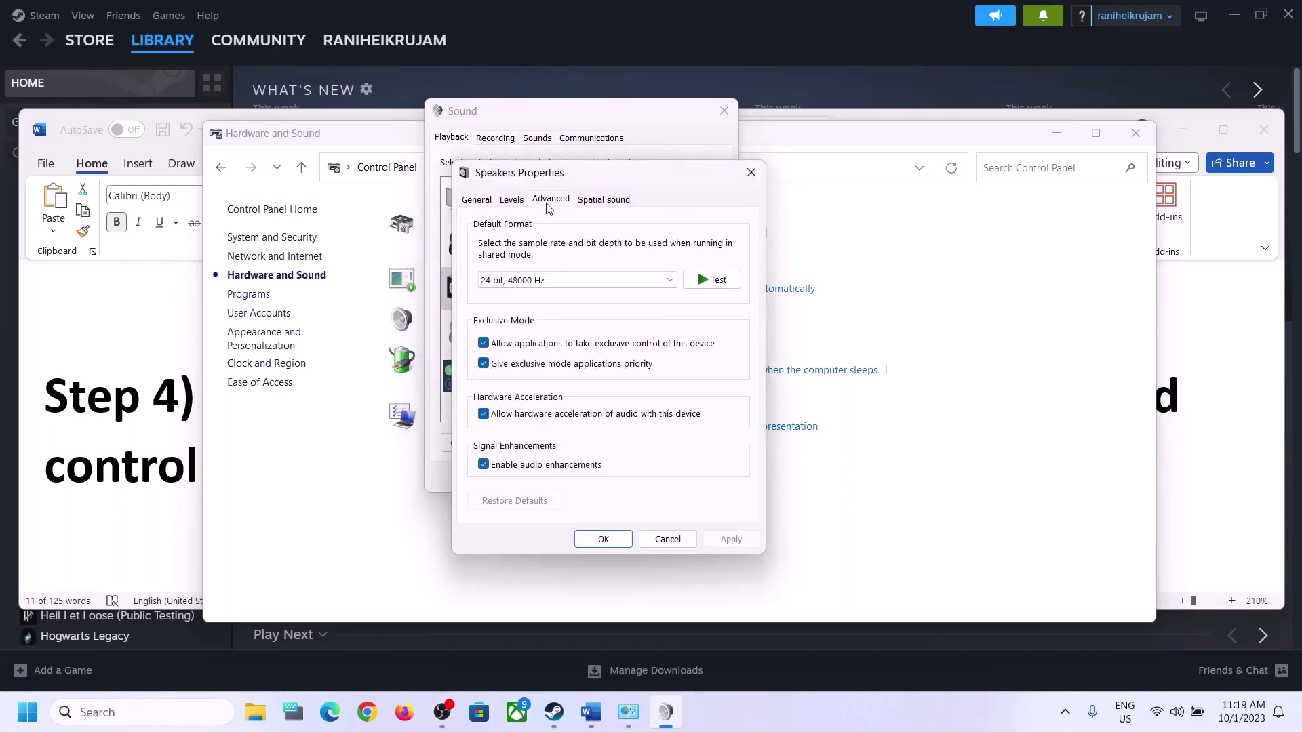
{"action": "left_click", "coordinate": [671, 281]}
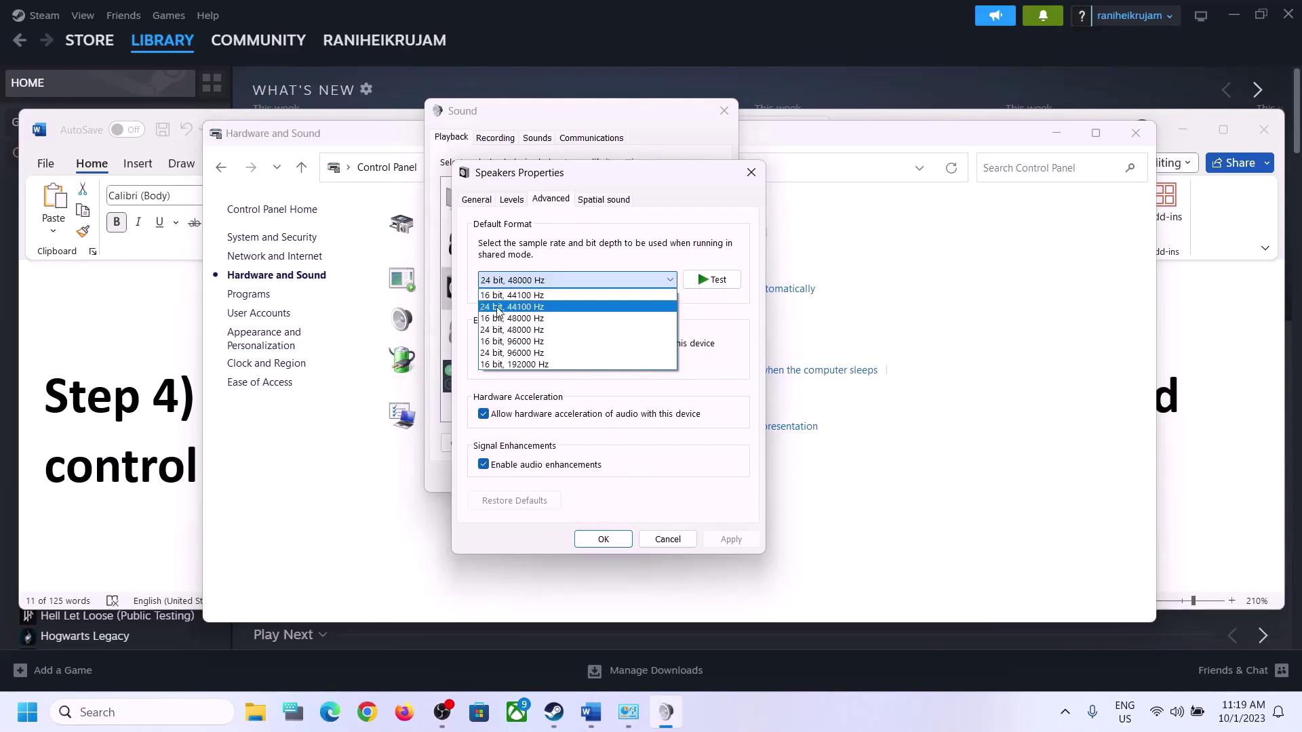
{"action": "left_click", "coordinate": [526, 321]}
{"action": "left_click", "coordinate": [729, 540]}
{"action": "left_click", "coordinate": [553, 280]}
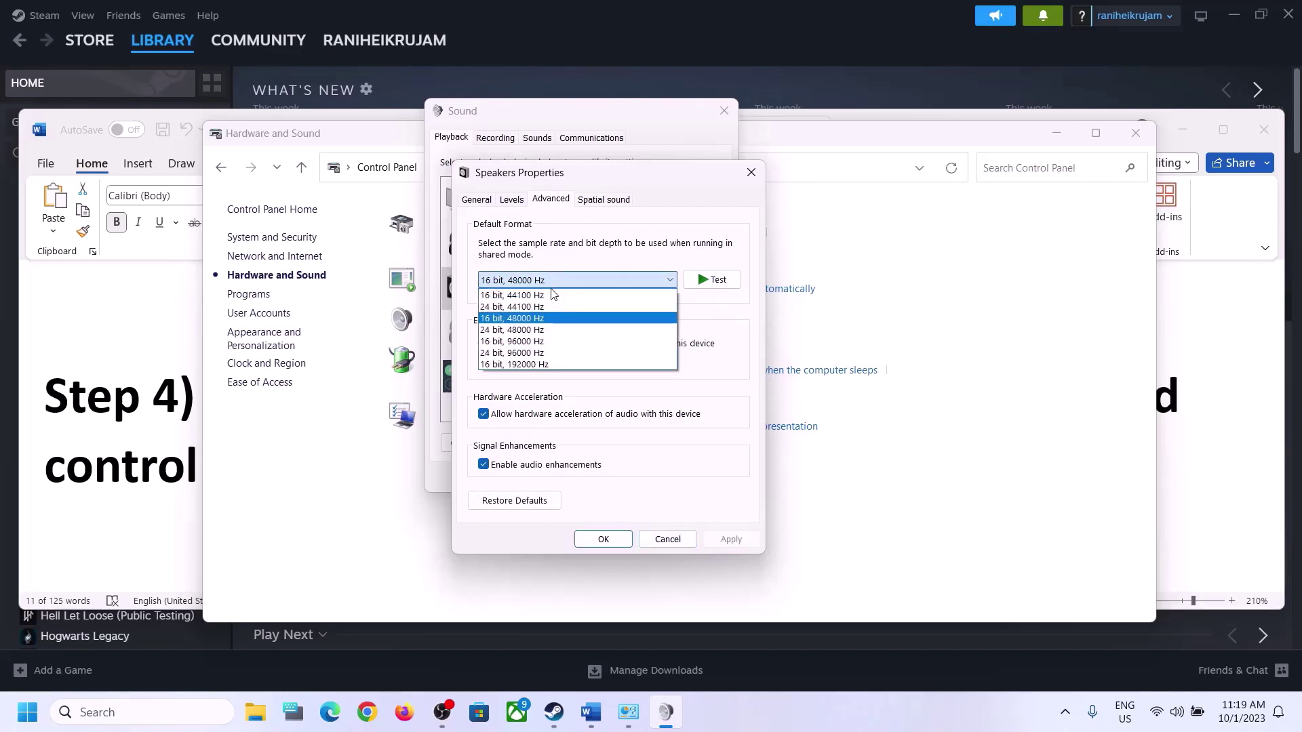
{"action": "left_click", "coordinate": [515, 330]}
{"action": "left_click", "coordinate": [732, 540]}
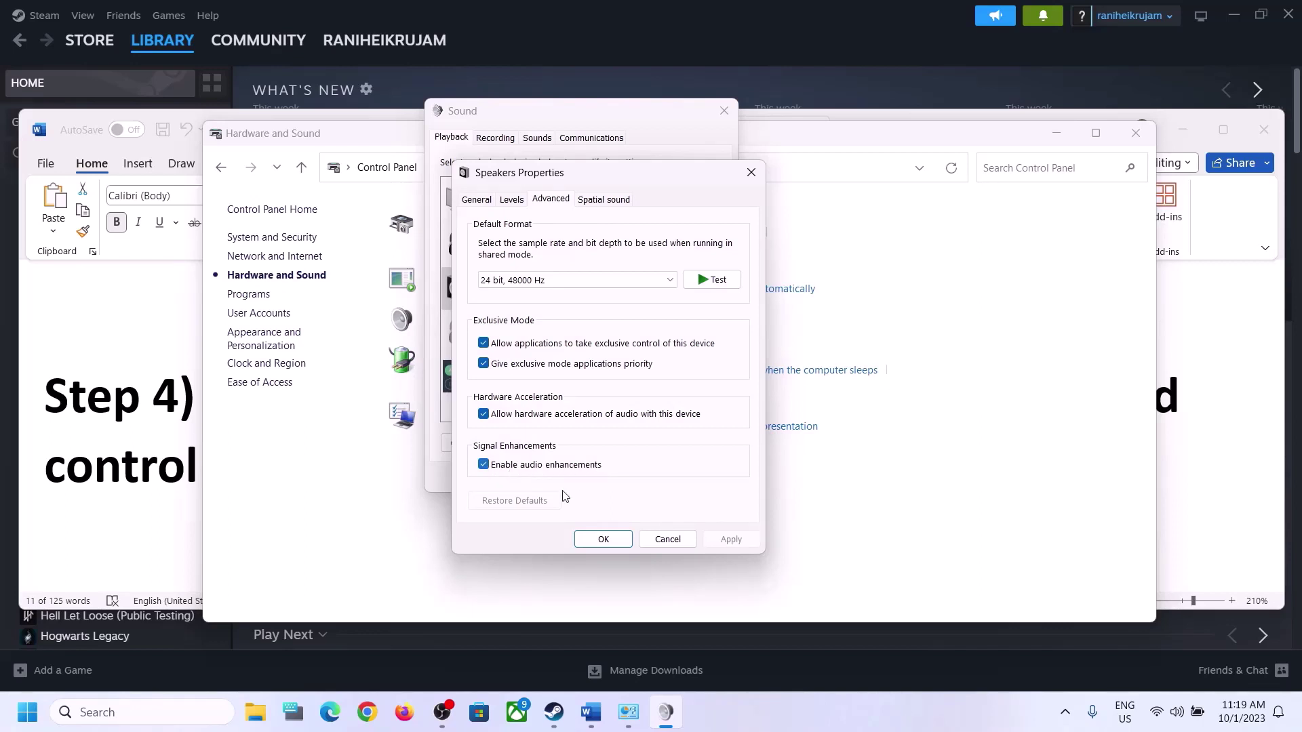
- Confirm with OK and close the Sound and Hardware and Sound windows
{"action": "left_click", "coordinate": [603, 539]}
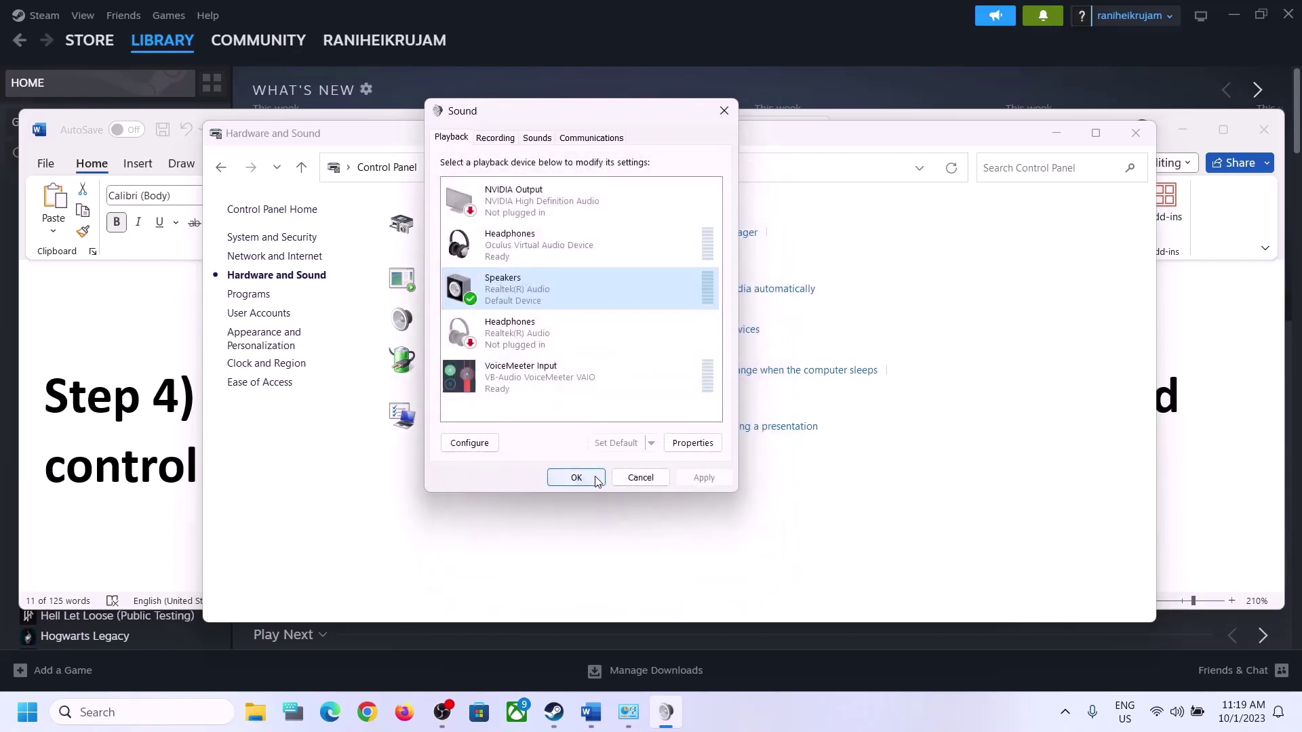
{"action": "left_click", "coordinate": [592, 478]}
{"action": "left_click", "coordinate": [1146, 130]}
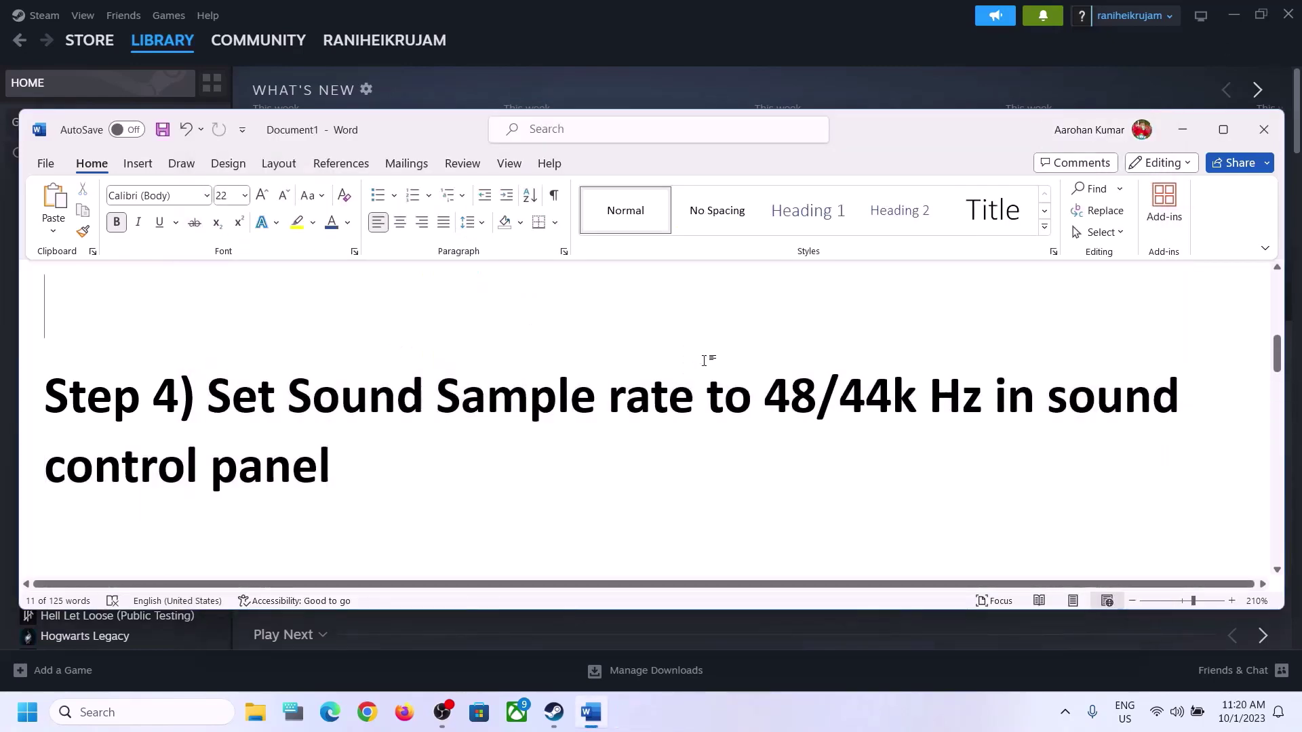
- Highlight the Step 4 and Step 5 notes about sample rate and connecting the controller
{"action": "left_click_drag", "start_coordinate": [707, 396], "coordinate": [994, 397]}
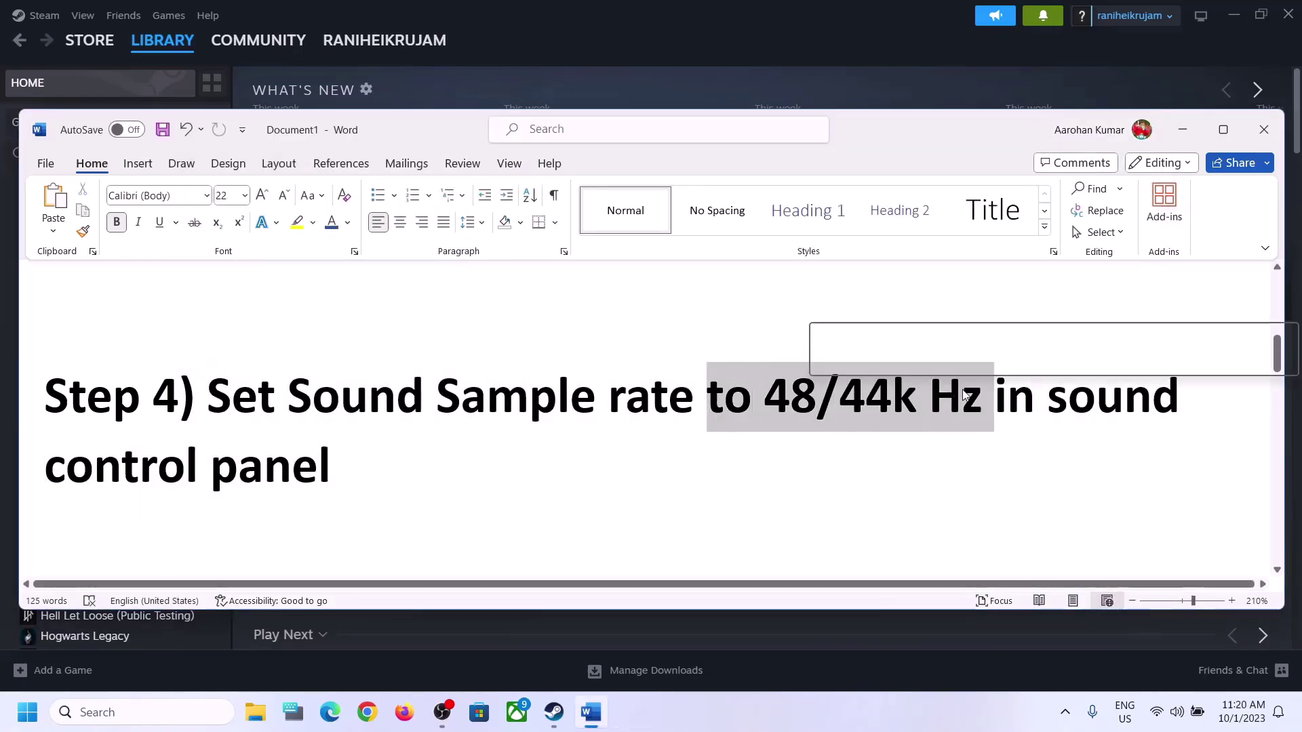
{"action": "left_click", "coordinate": [319, 449]}
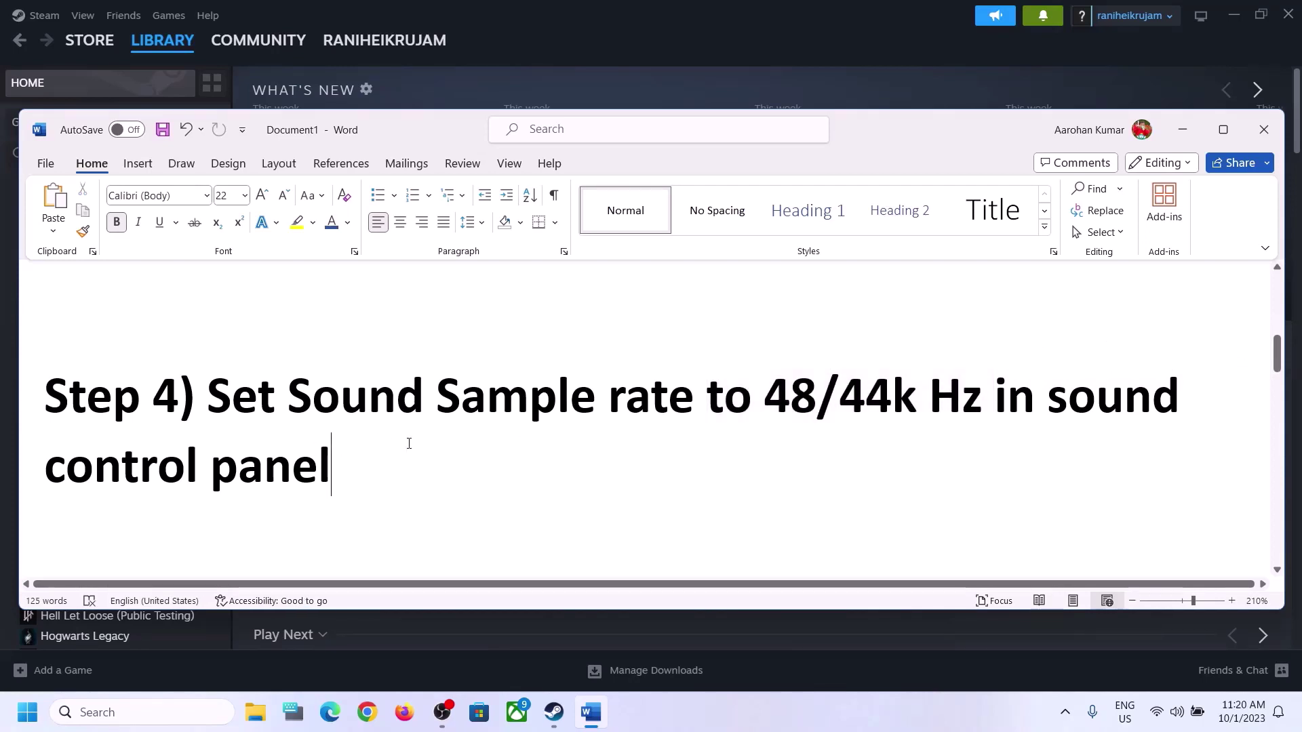
{"action": "scroll", "coordinate": [408, 444], "scroll_direction": "down", "scroll_amount": 5}
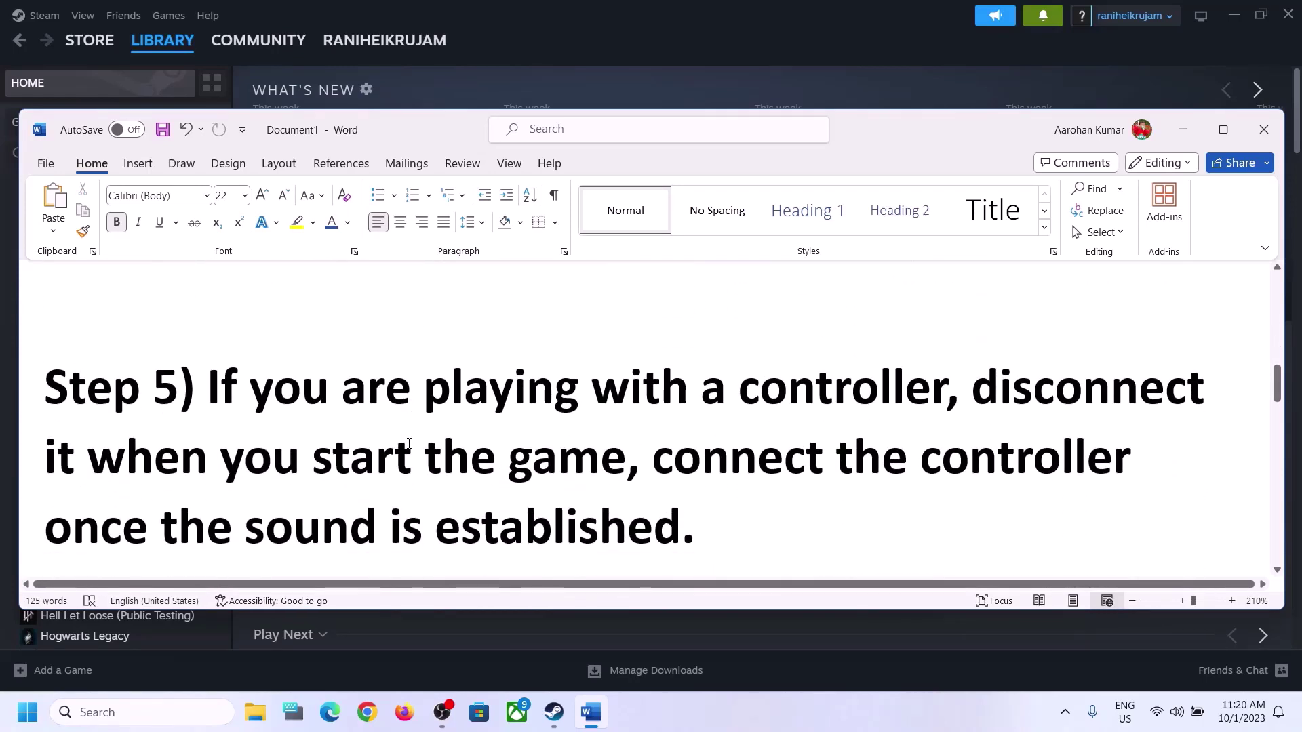
{"action": "left_click_drag", "start_coordinate": [228, 380], "coordinate": [598, 473]}
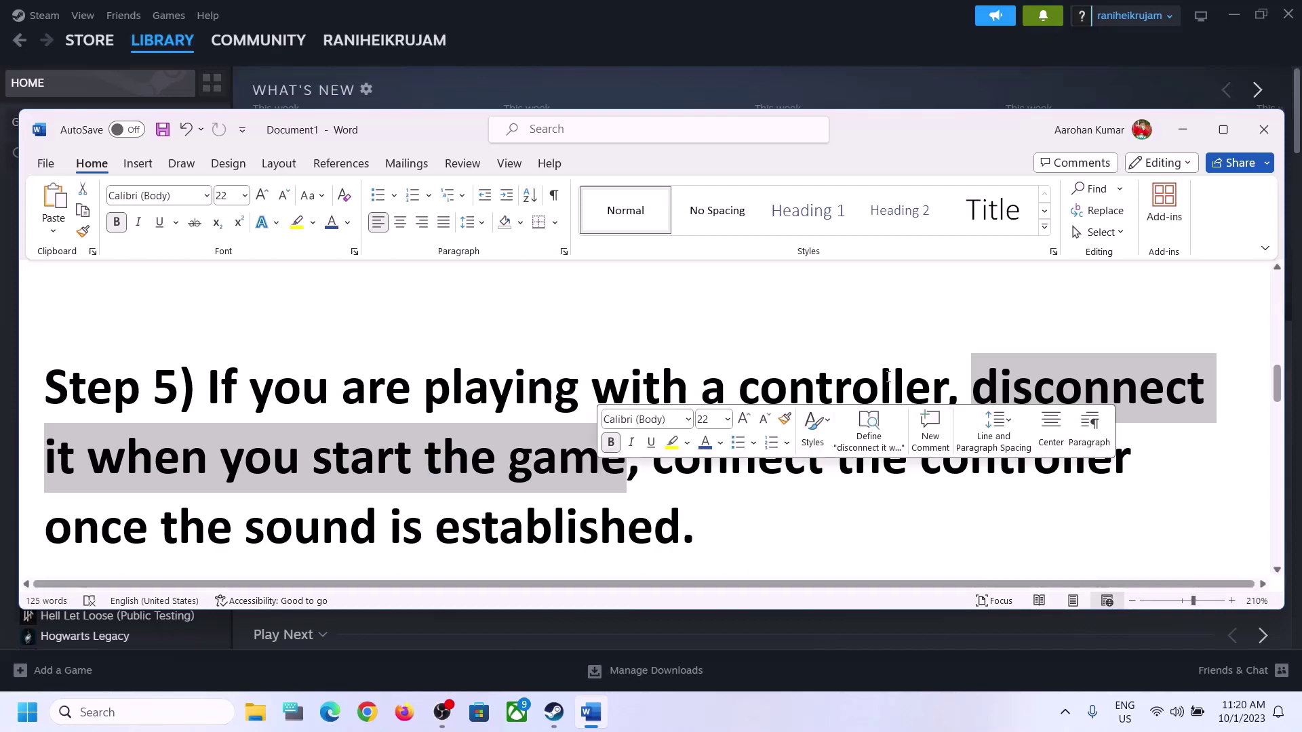
{"action": "left_click", "coordinate": [1032, 388]}
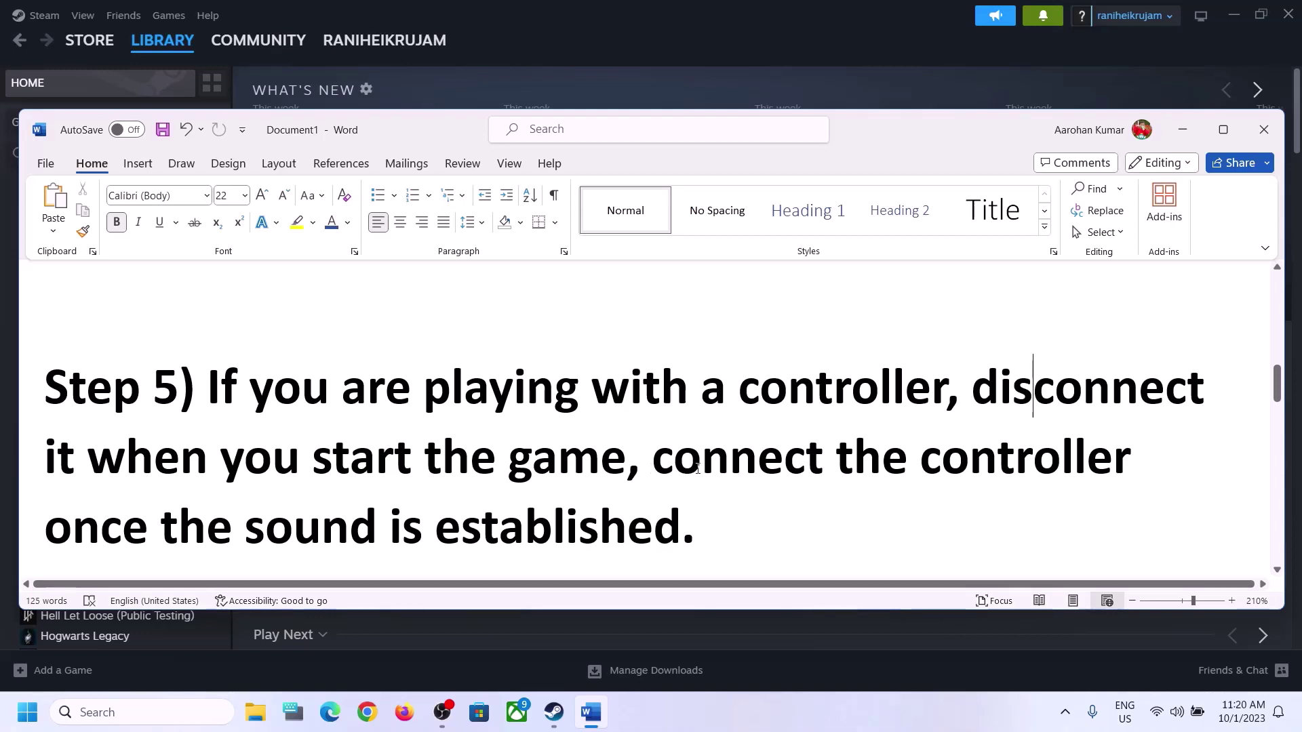
{"action": "left_click_drag", "start_coordinate": [681, 468], "coordinate": [1046, 455]}
{"action": "left_click_drag", "start_coordinate": [47, 529], "coordinate": [556, 531]}
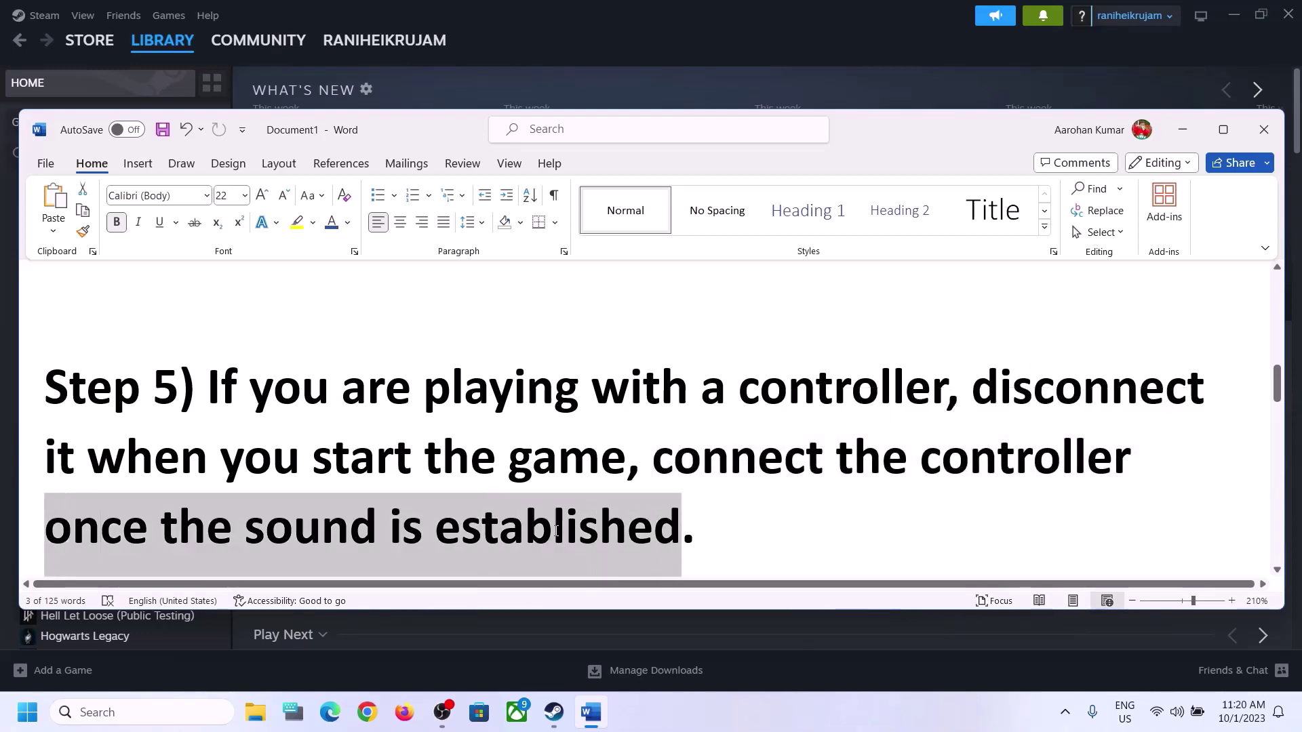
{"action": "left_click", "coordinate": [399, 421]}
- Scroll to Step 6, select 'off Spatial Sound', and open the taskbar sound menu
{"action": "scroll", "coordinate": [407, 421], "scroll_direction": "down", "scroll_amount": 3}
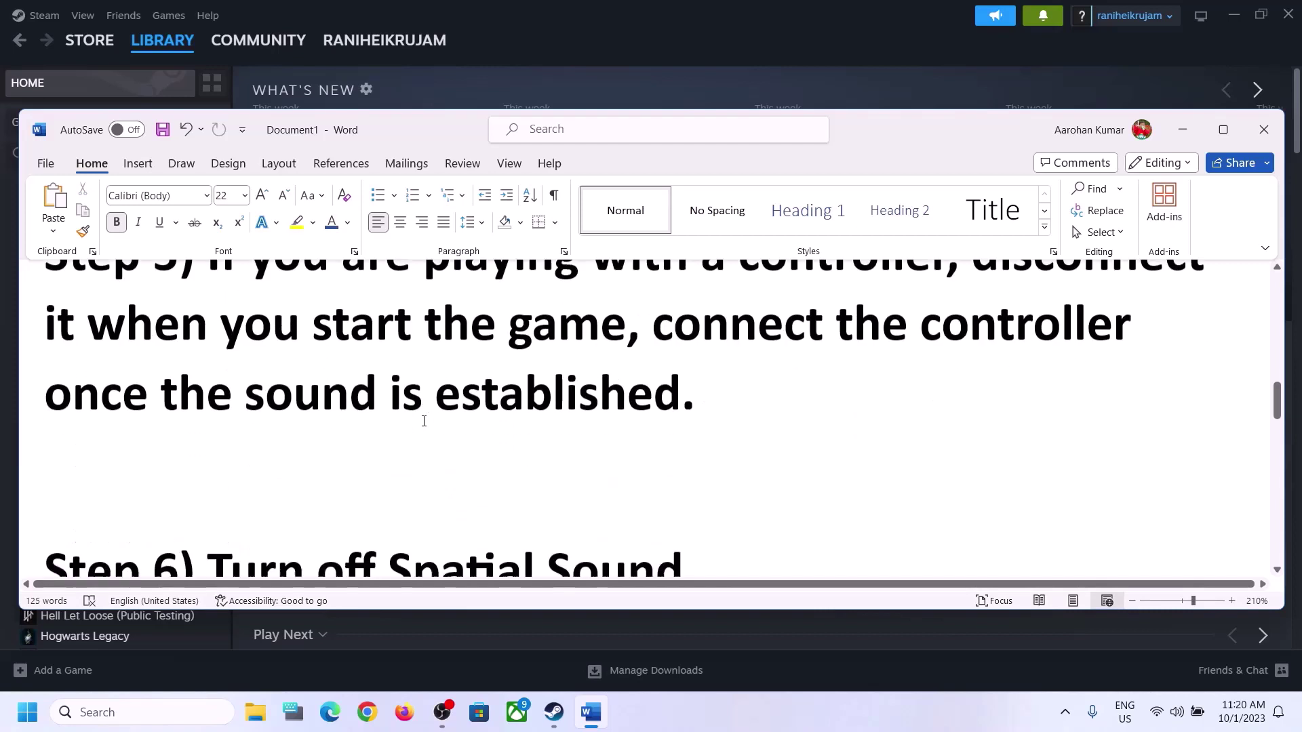
{"action": "scroll", "coordinate": [366, 447], "scroll_direction": "down", "scroll_amount": 1}
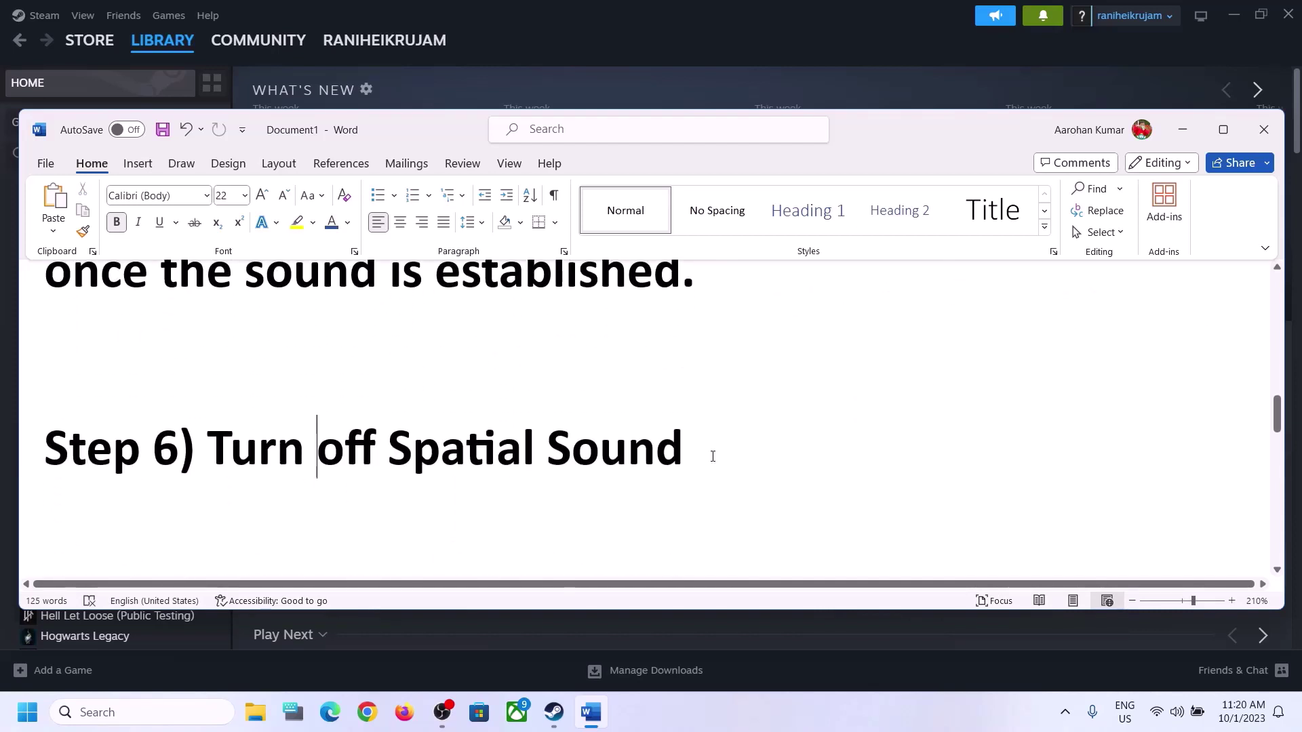
{"action": "left_click", "coordinate": [685, 453], "text": "shift"}
{"action": "left_click", "coordinate": [1182, 724]}
{"action": "right_click", "coordinate": [1178, 713]}
- Open the Sound dialog through Control Panel > Hardware and Sound
{"action": "left_click", "coordinate": [1173, 662]}
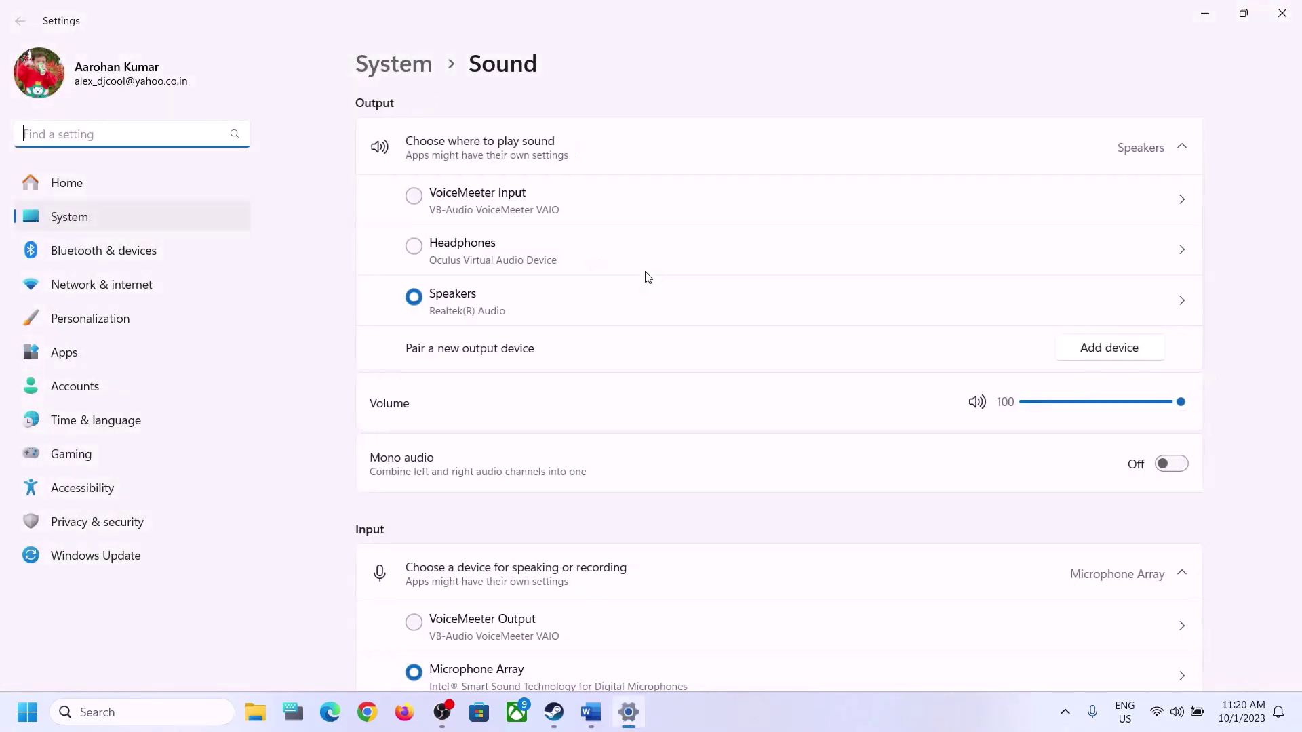
{"action": "left_click", "coordinate": [1282, 13]}
{"action": "left_click", "coordinate": [138, 713]}
{"action": "type", "text": "control"}
{"action": "key", "text": "Return"}
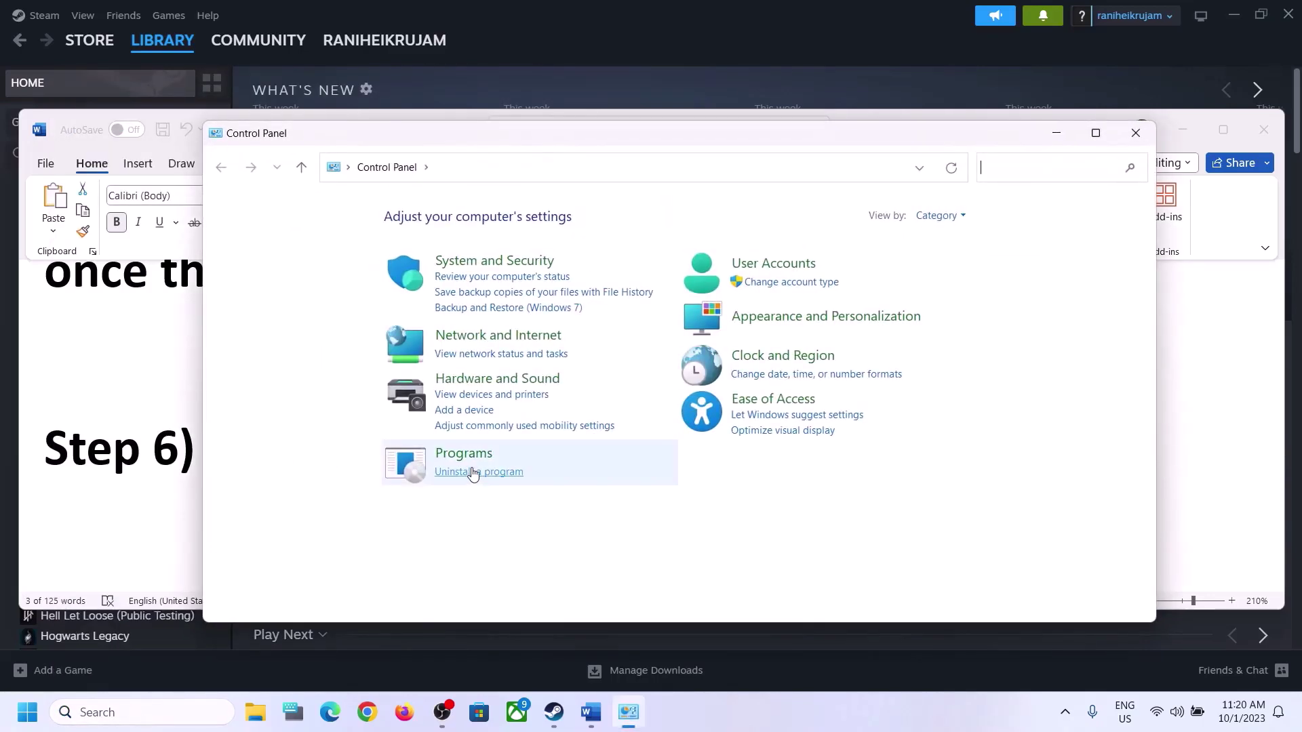
{"action": "left_click", "coordinate": [499, 379]}
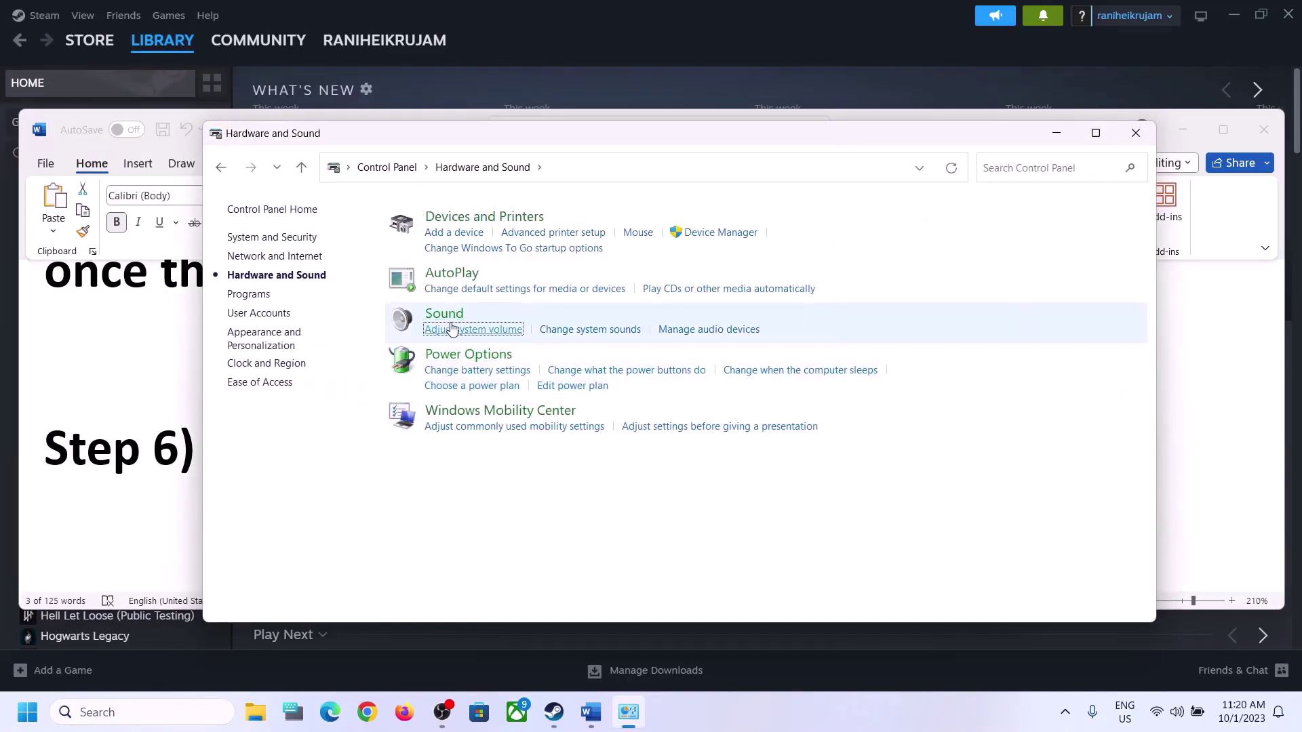
{"action": "left_click", "coordinate": [452, 328]}
{"action": "left_click", "coordinate": [358, 12]}
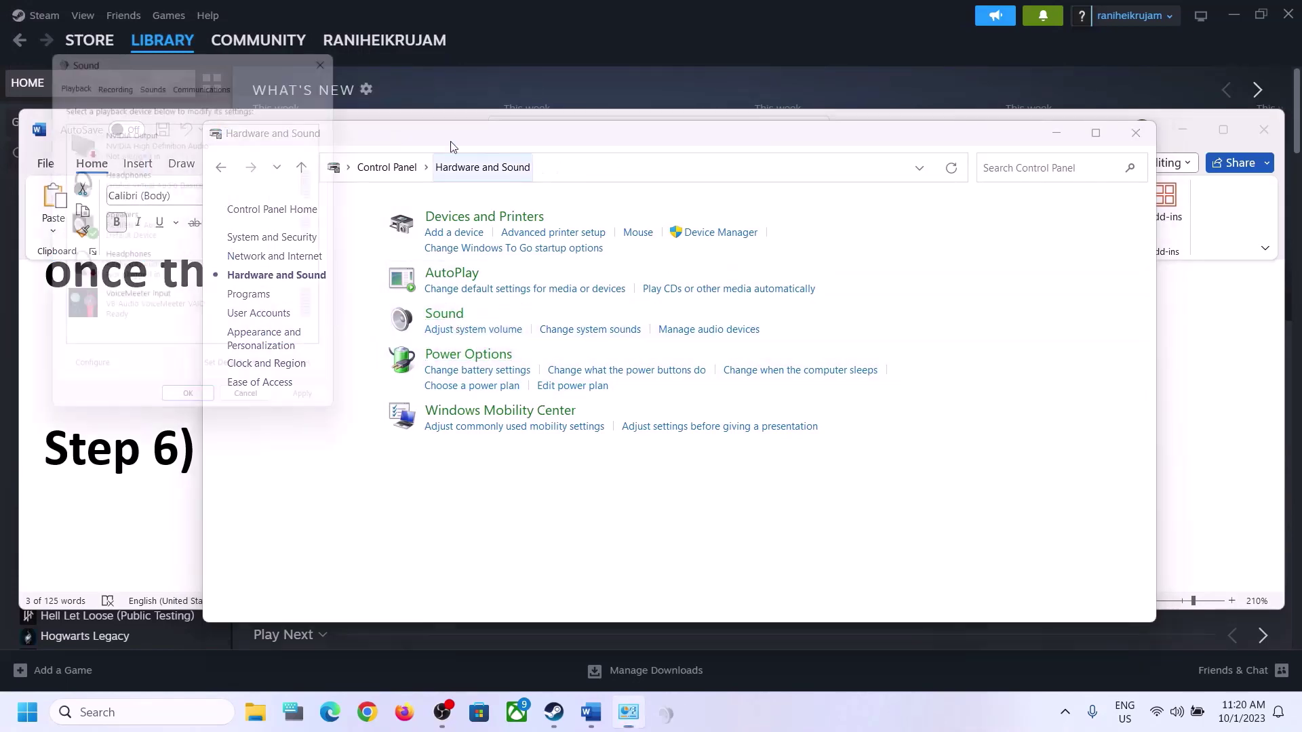
{"action": "left_click_drag", "start_coordinate": [234, 64], "coordinate": [643, 103]}
- Set the Speakers' Spatial sound format to Off, apply it and confirm
{"action": "left_click", "coordinate": [563, 286]}
{"action": "right_click", "coordinate": [564, 286]}
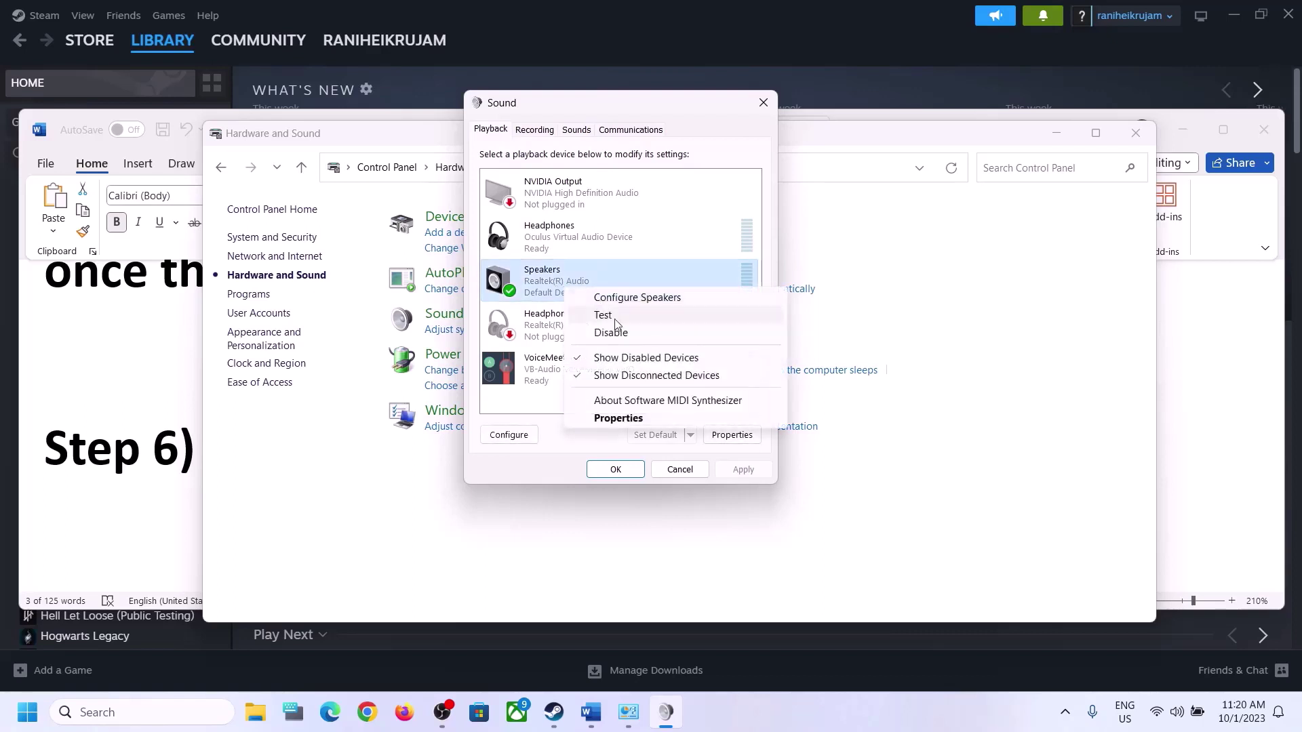
{"action": "left_click", "coordinate": [634, 418]}
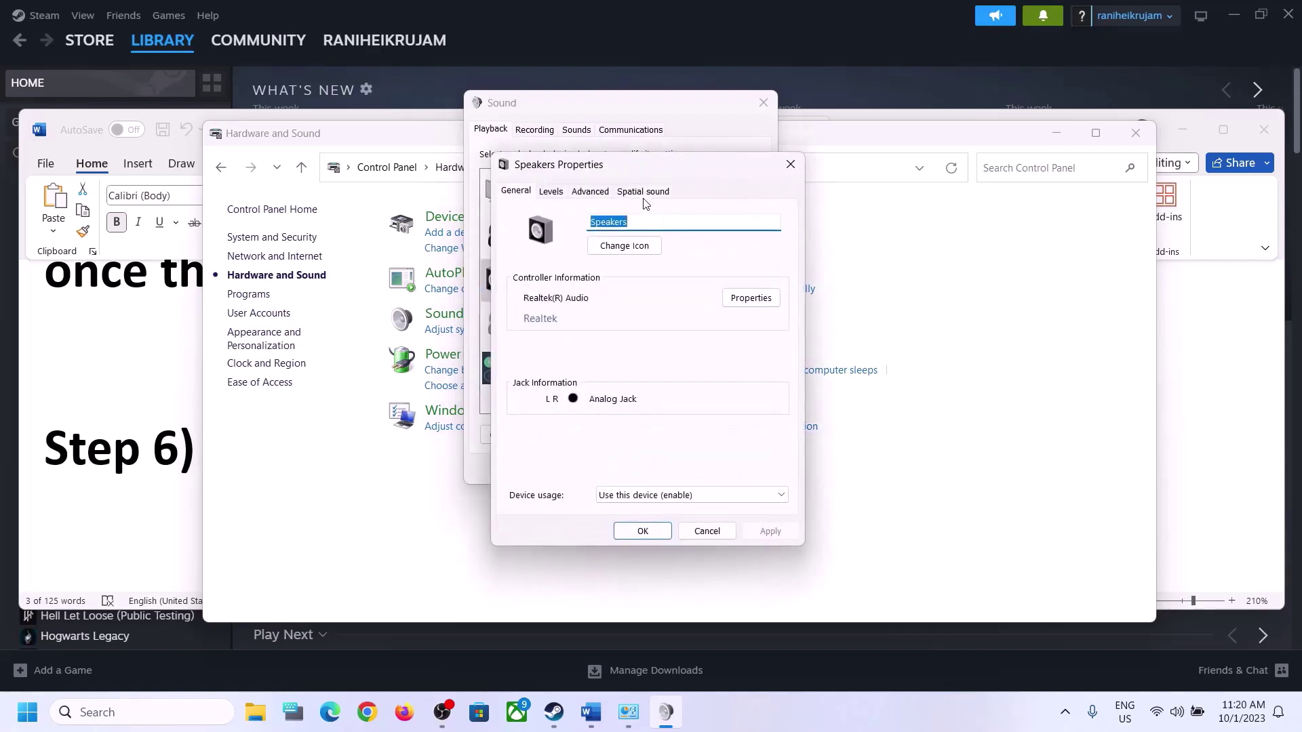
{"action": "left_click", "coordinate": [642, 193]}
{"action": "left_click", "coordinate": [588, 271]}
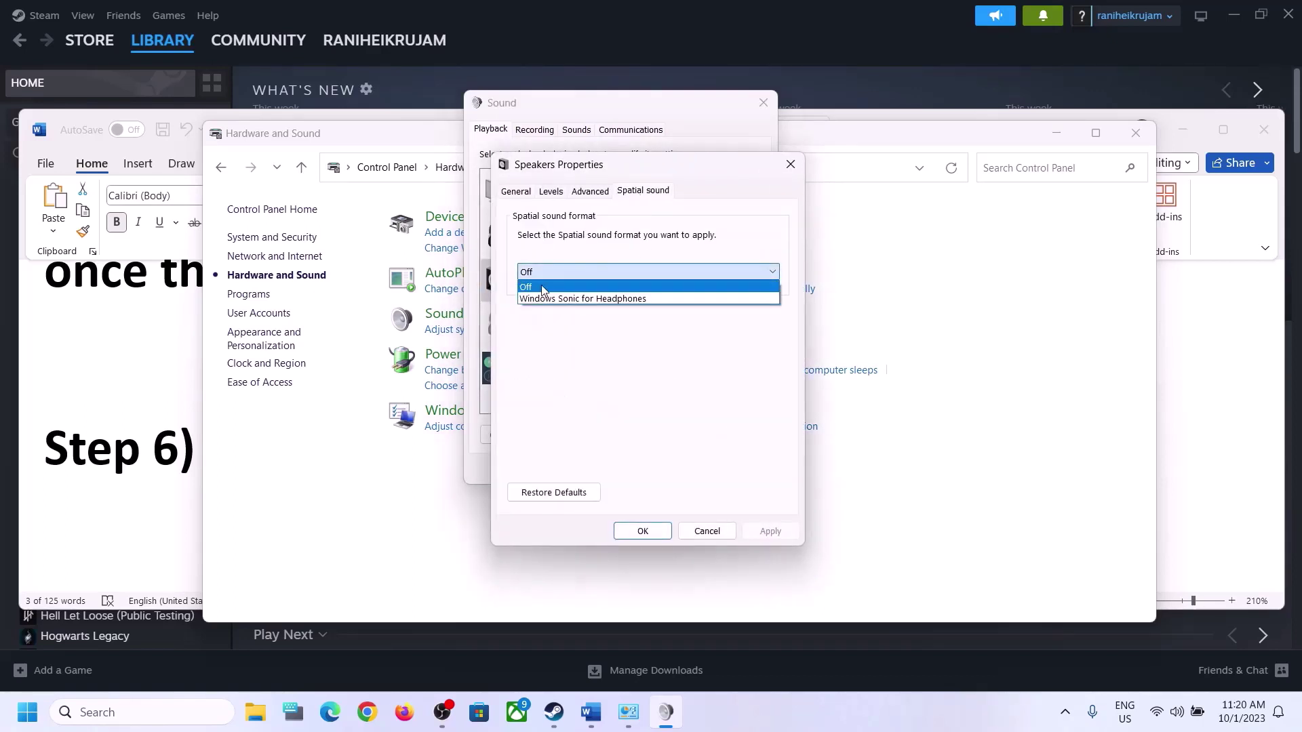
{"action": "left_click", "coordinate": [590, 285]}
{"action": "left_click", "coordinate": [740, 531]}
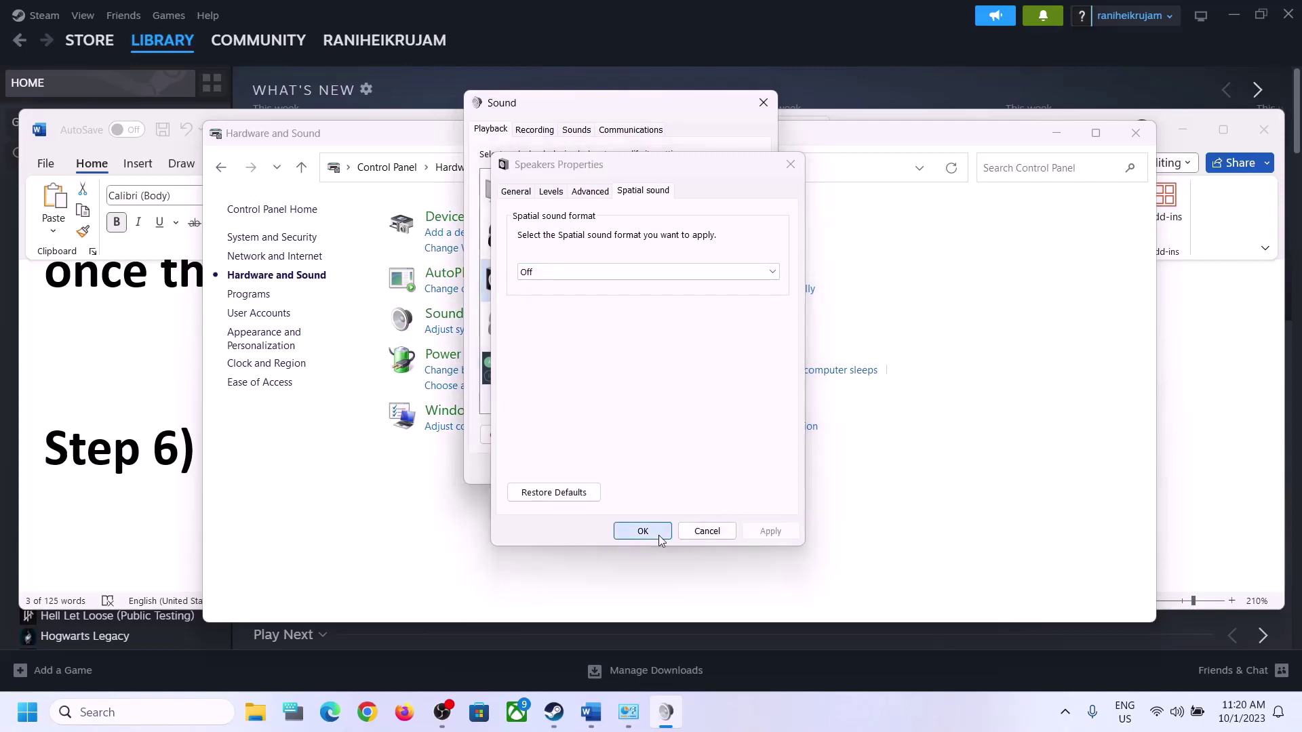
{"action": "left_click", "coordinate": [655, 532]}
- Close the Sound dialog and scroll the Word notes down to Step 7
{"action": "left_click", "coordinate": [764, 103]}
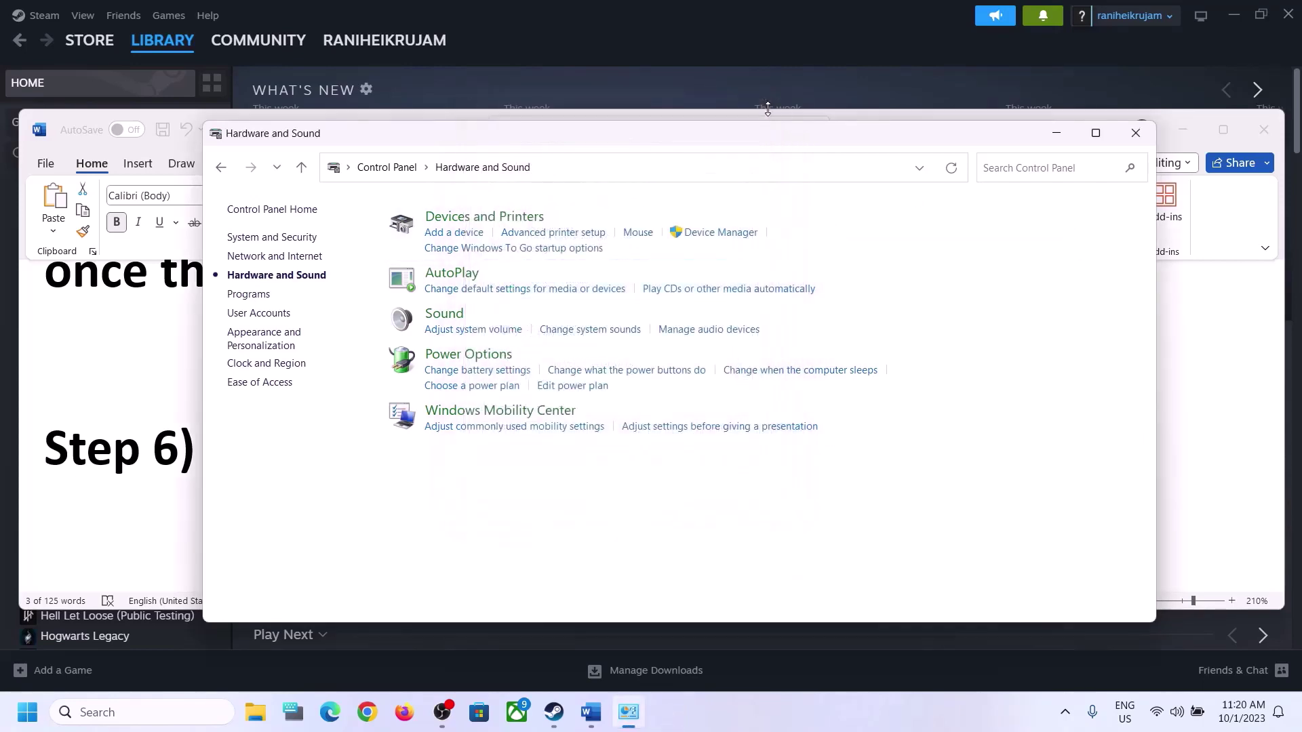
{"action": "left_click", "coordinate": [197, 434]}
{"action": "scroll", "coordinate": [496, 462], "scroll_direction": "down", "scroll_amount": 5}
- Highlight the Step 7 note on disabling Oculus/voicemeeter recording and playback devices
{"action": "scroll", "coordinate": [496, 462], "scroll_direction": "up", "scroll_amount": 1}
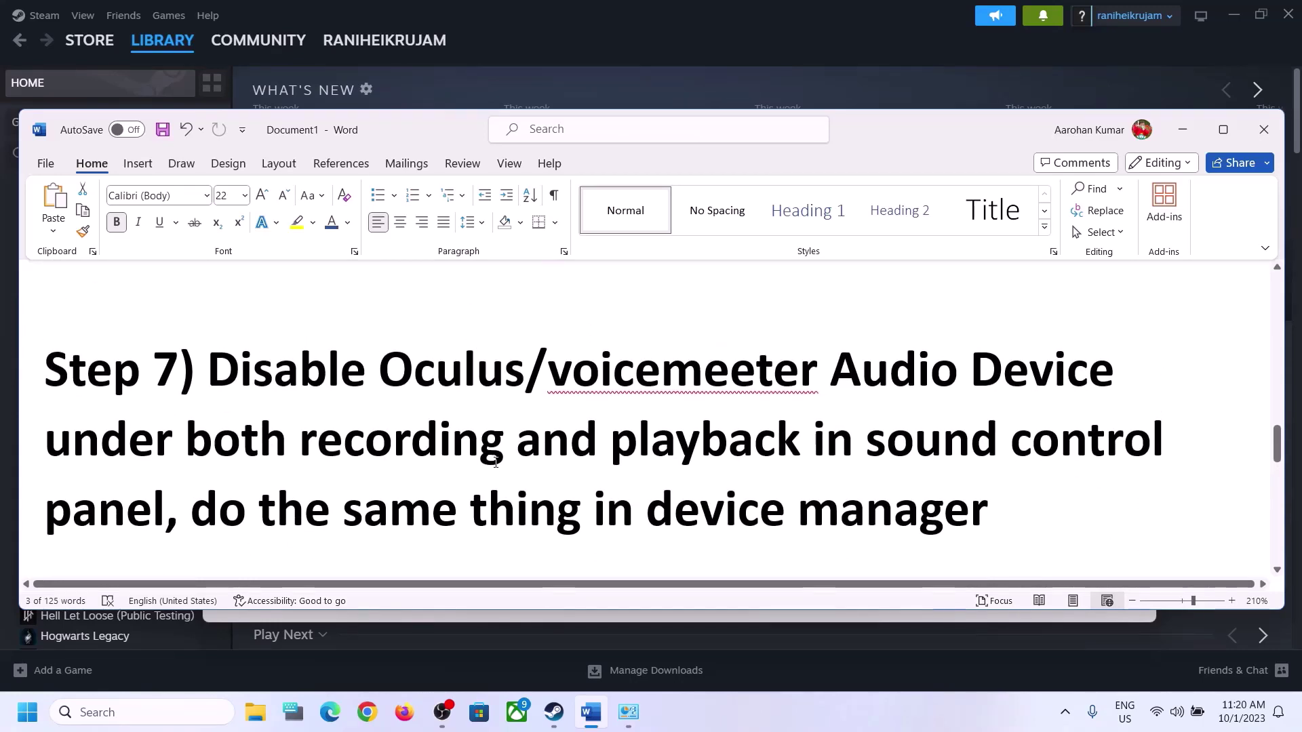
{"action": "left_click_drag", "start_coordinate": [392, 362], "coordinate": [820, 370]}
{"action": "left_click", "coordinate": [570, 440]}
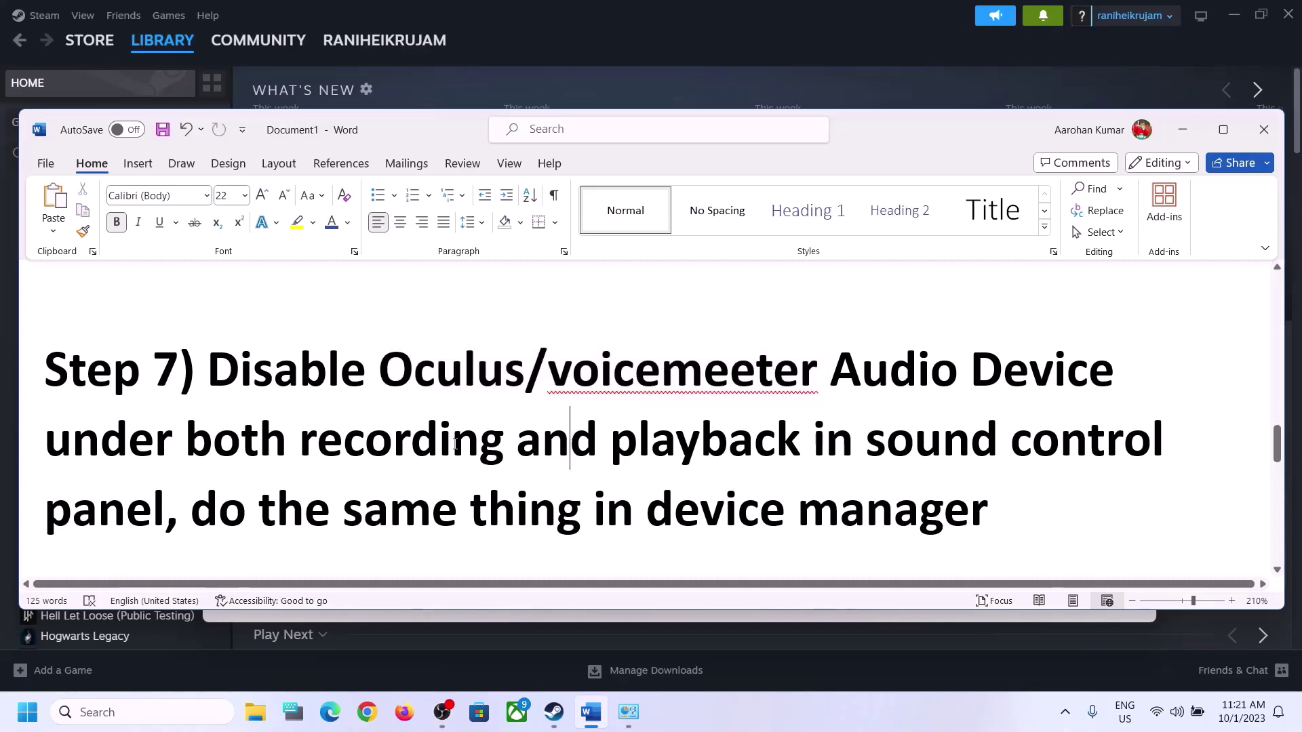
{"action": "left_click_drag", "start_coordinate": [456, 445], "coordinate": [752, 444]}
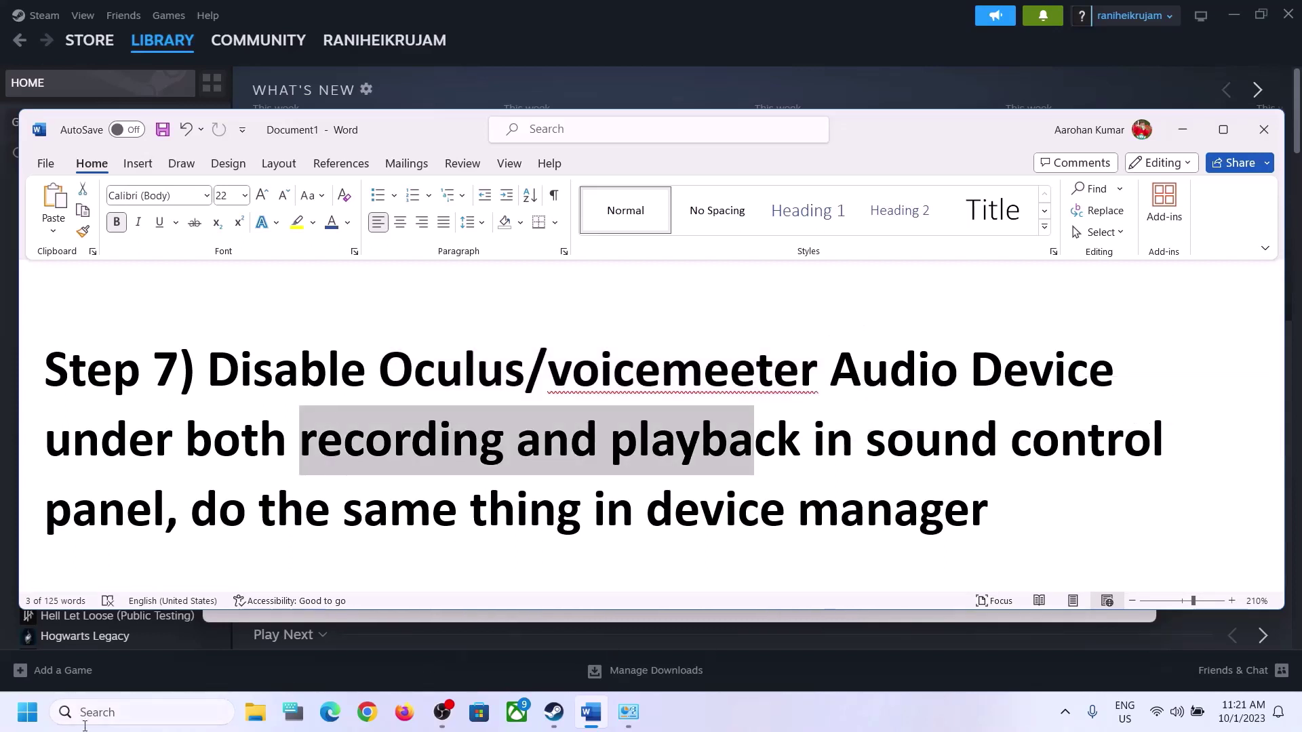
- Open the Sound dialog from Control Panel > Hardware and Sound
{"action": "left_click", "coordinate": [163, 713]}
{"action": "type", "text": "contr"}
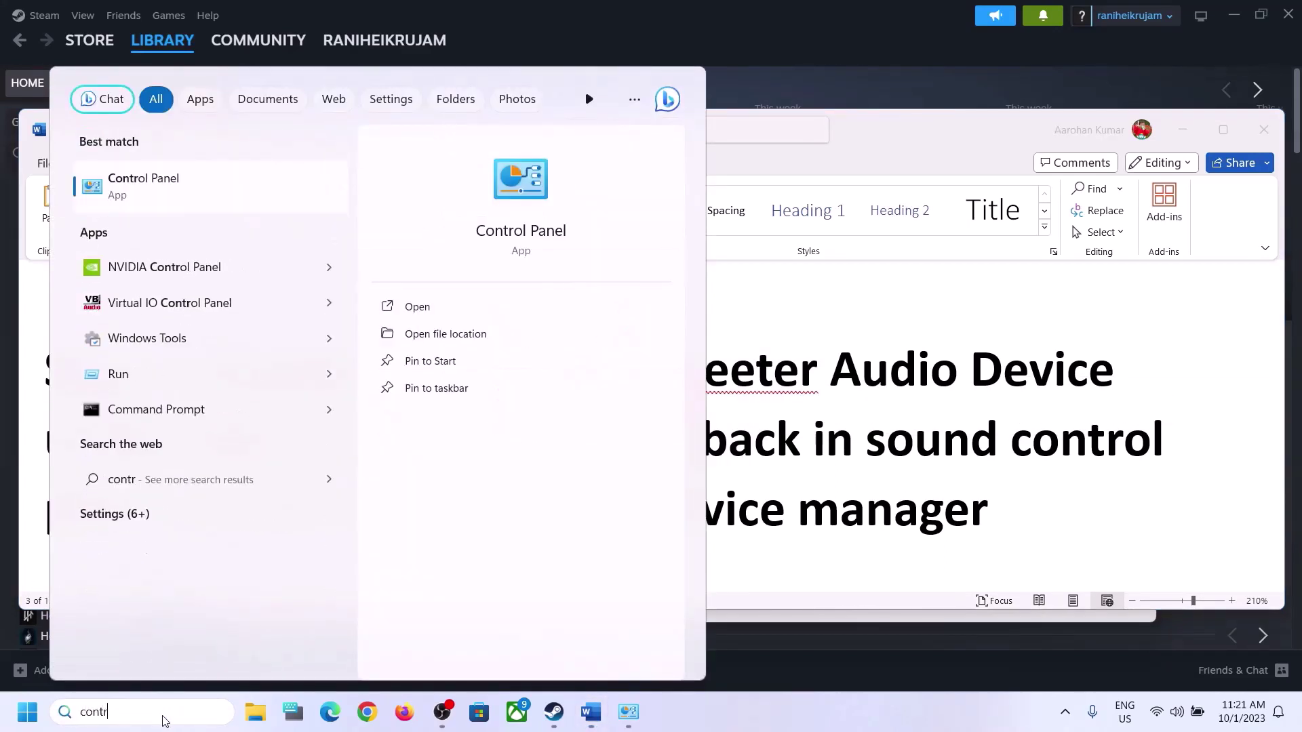
{"action": "type", "text": "ol"}
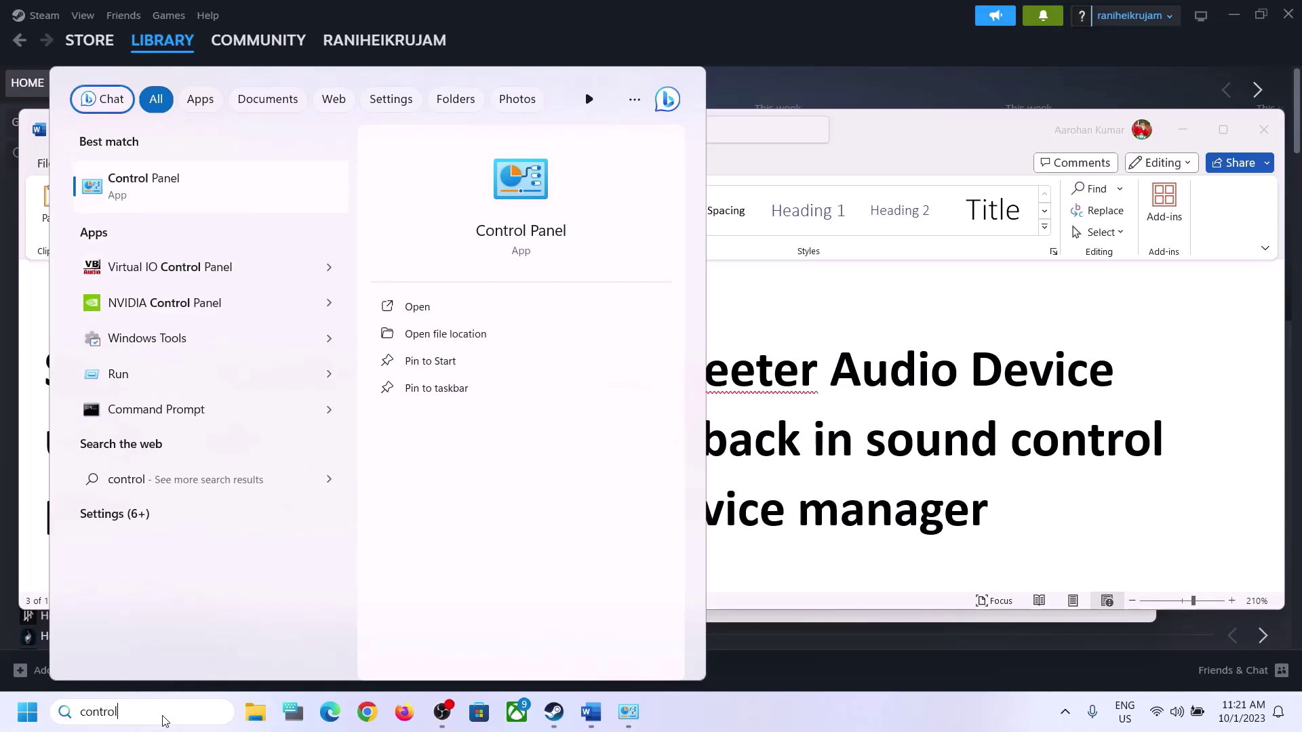
{"action": "left_click", "coordinate": [169, 179]}
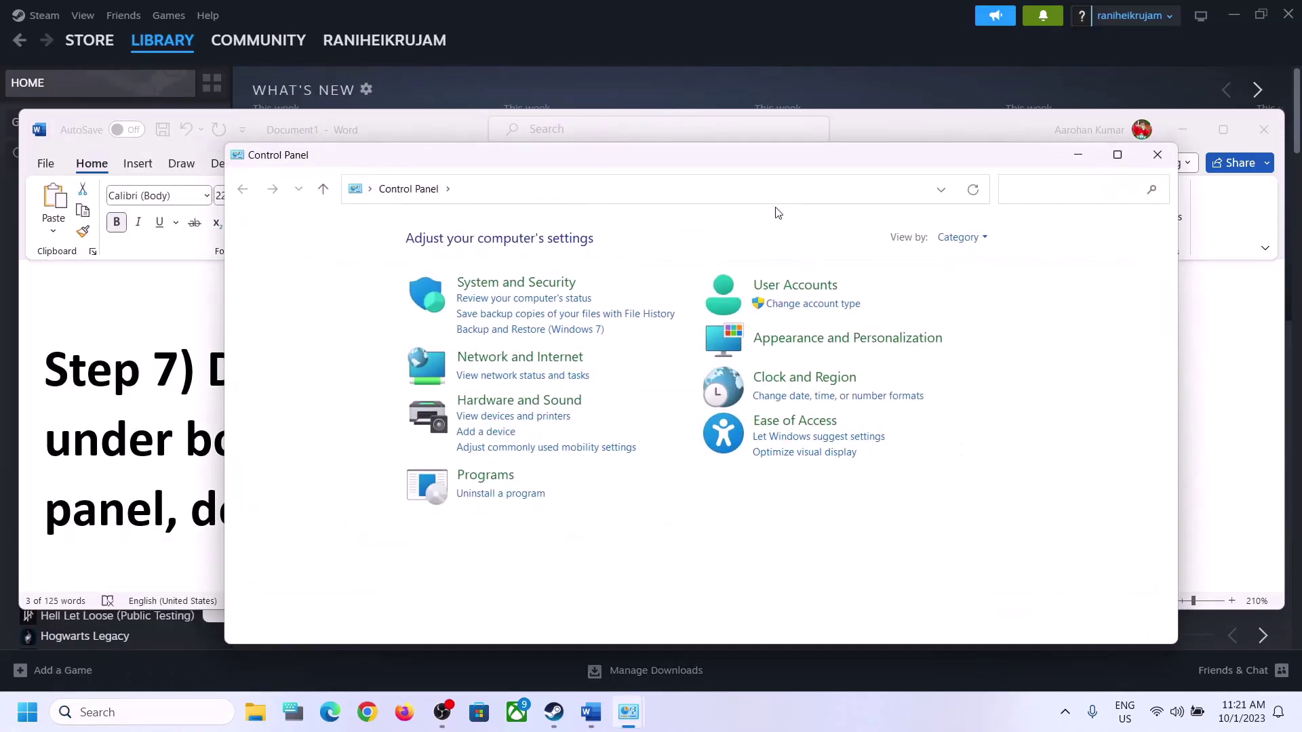
{"action": "left_click", "coordinate": [521, 402]}
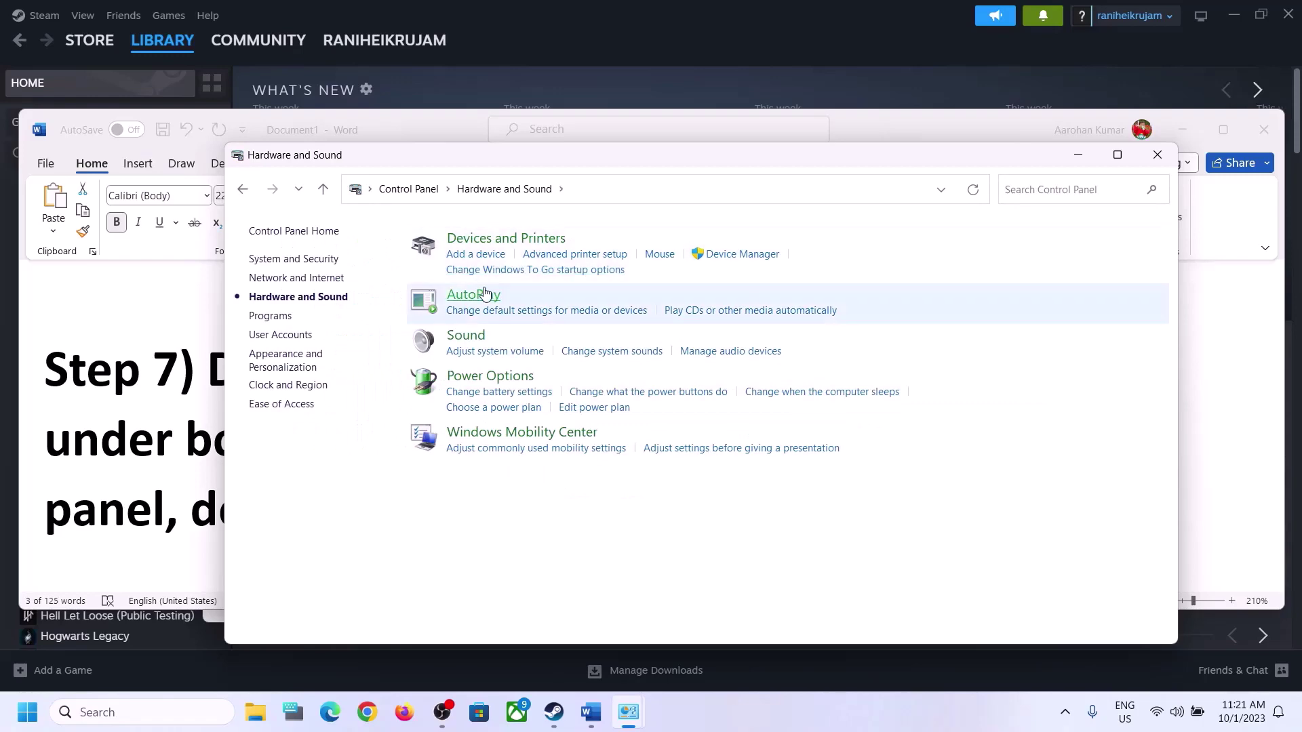
{"action": "left_click", "coordinate": [473, 339]}
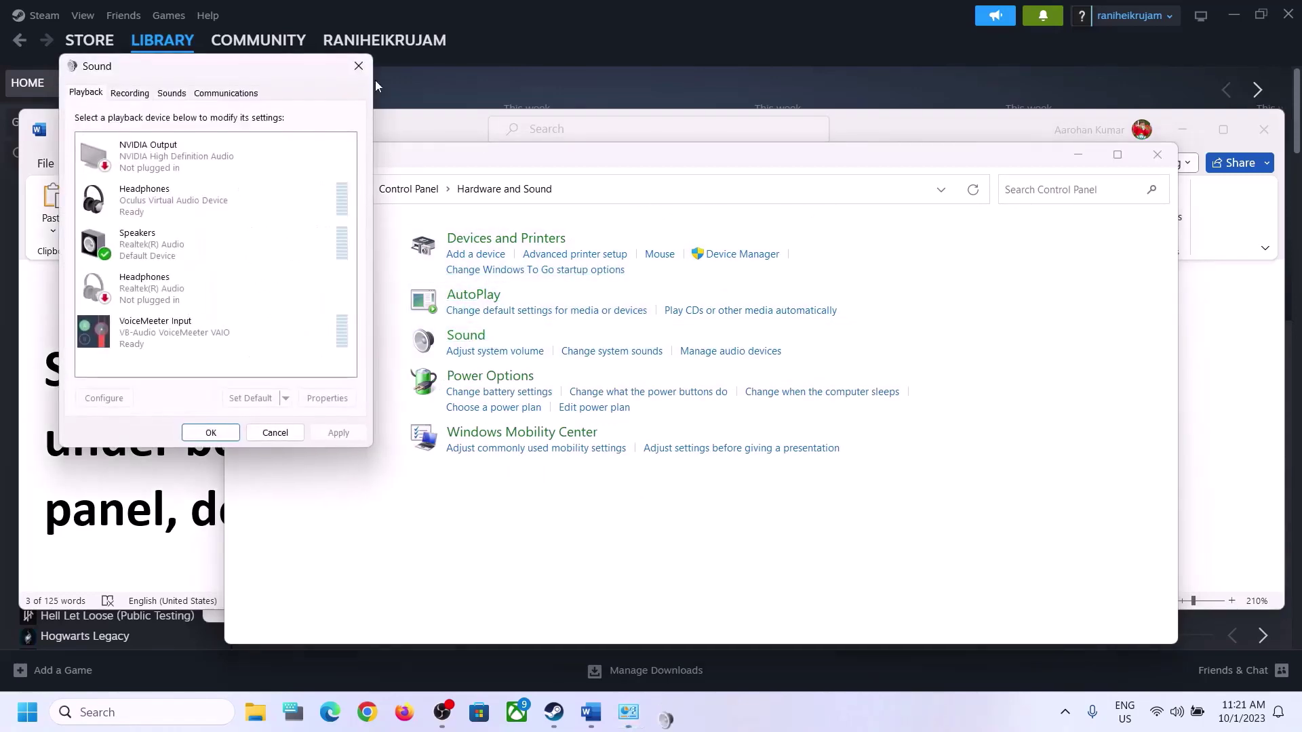
- Disable the Oculus Headphones and Realtek Headphones playback devices
{"action": "left_click_drag", "start_coordinate": [269, 73], "coordinate": [744, 139]}
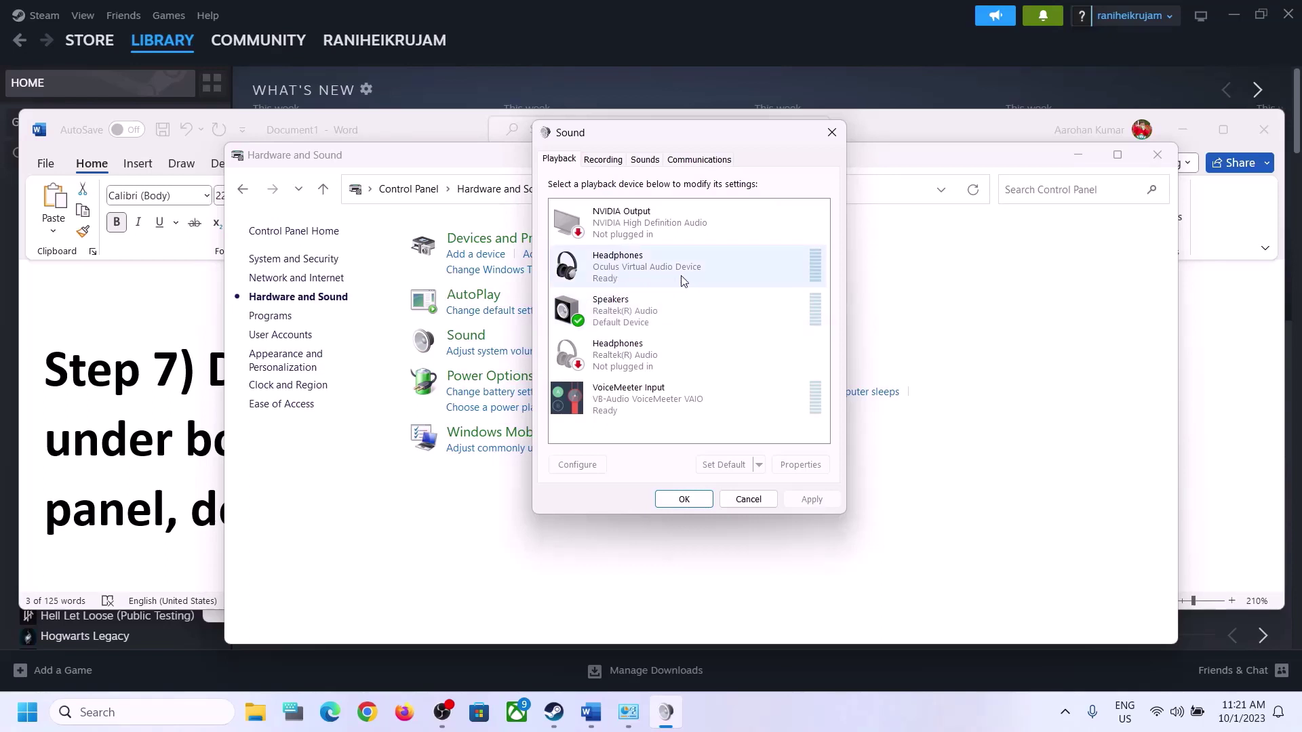
{"action": "left_click", "coordinate": [647, 272]}
{"action": "right_click", "coordinate": [645, 272]}
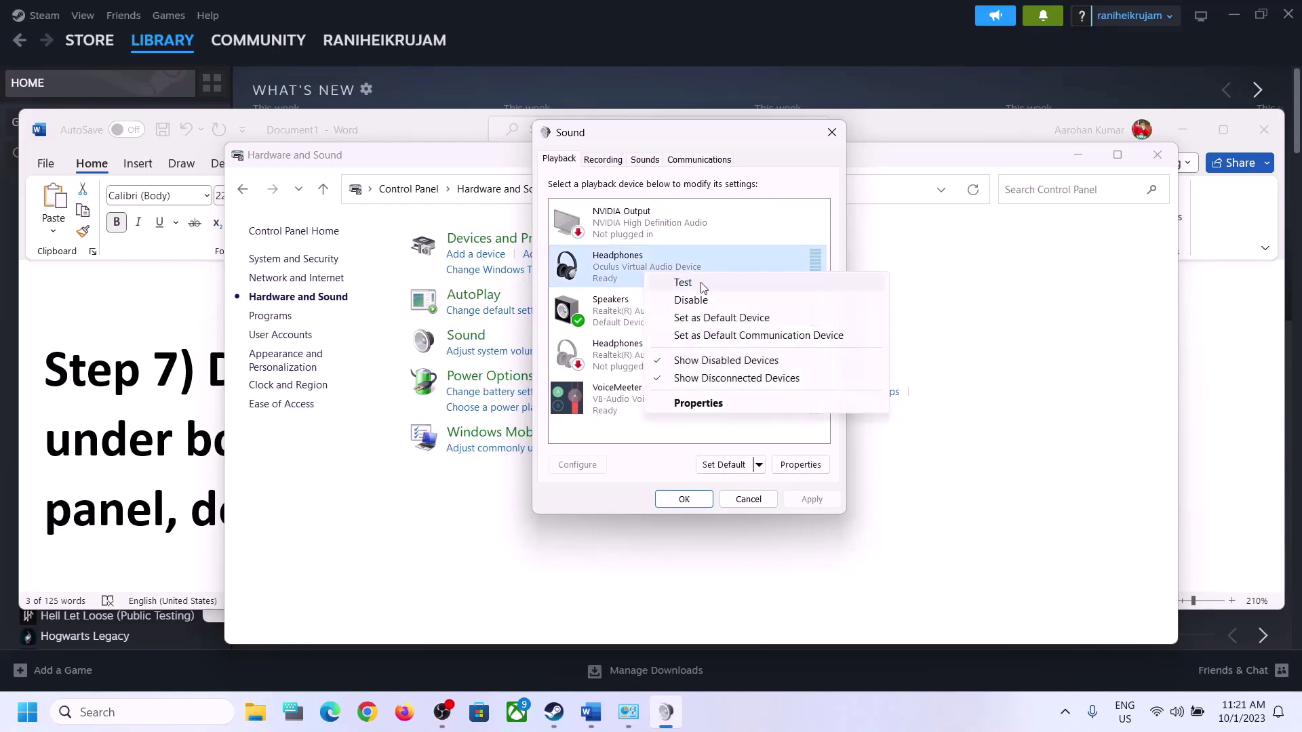
{"action": "left_click", "coordinate": [689, 303]}
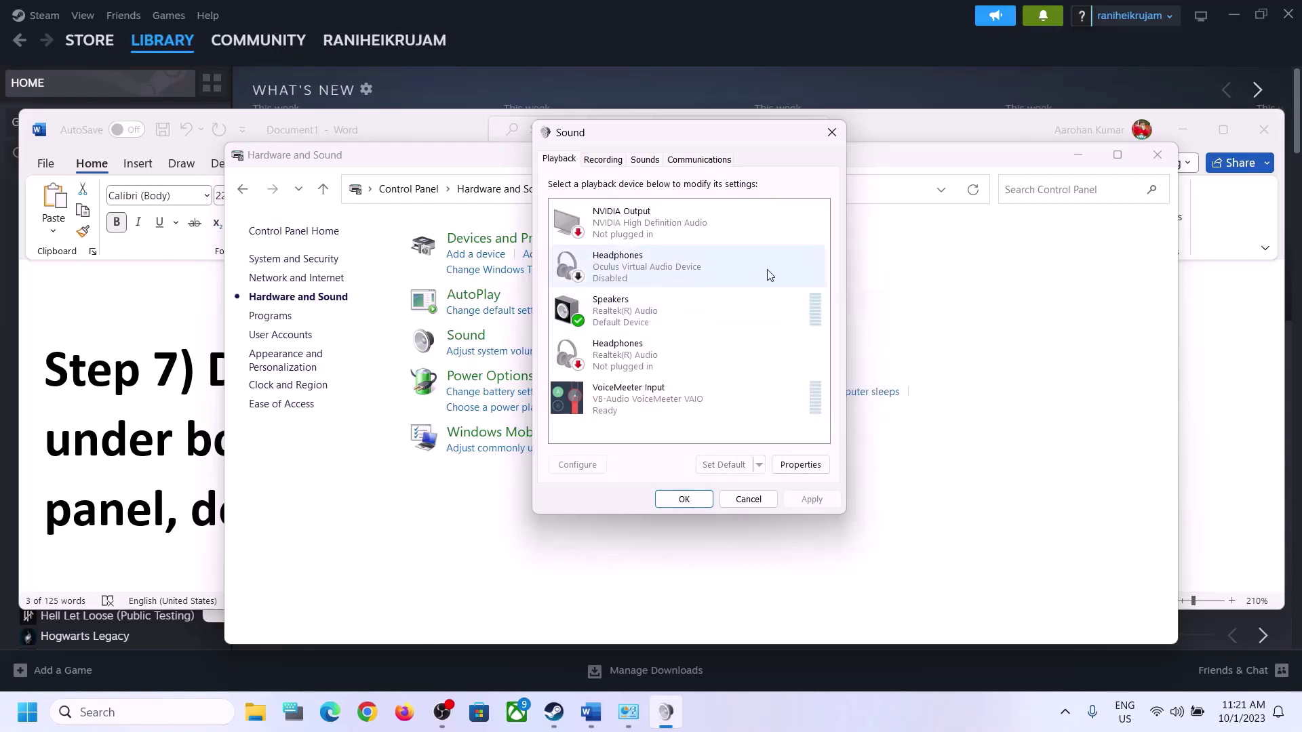
{"action": "left_click", "coordinate": [610, 366]}
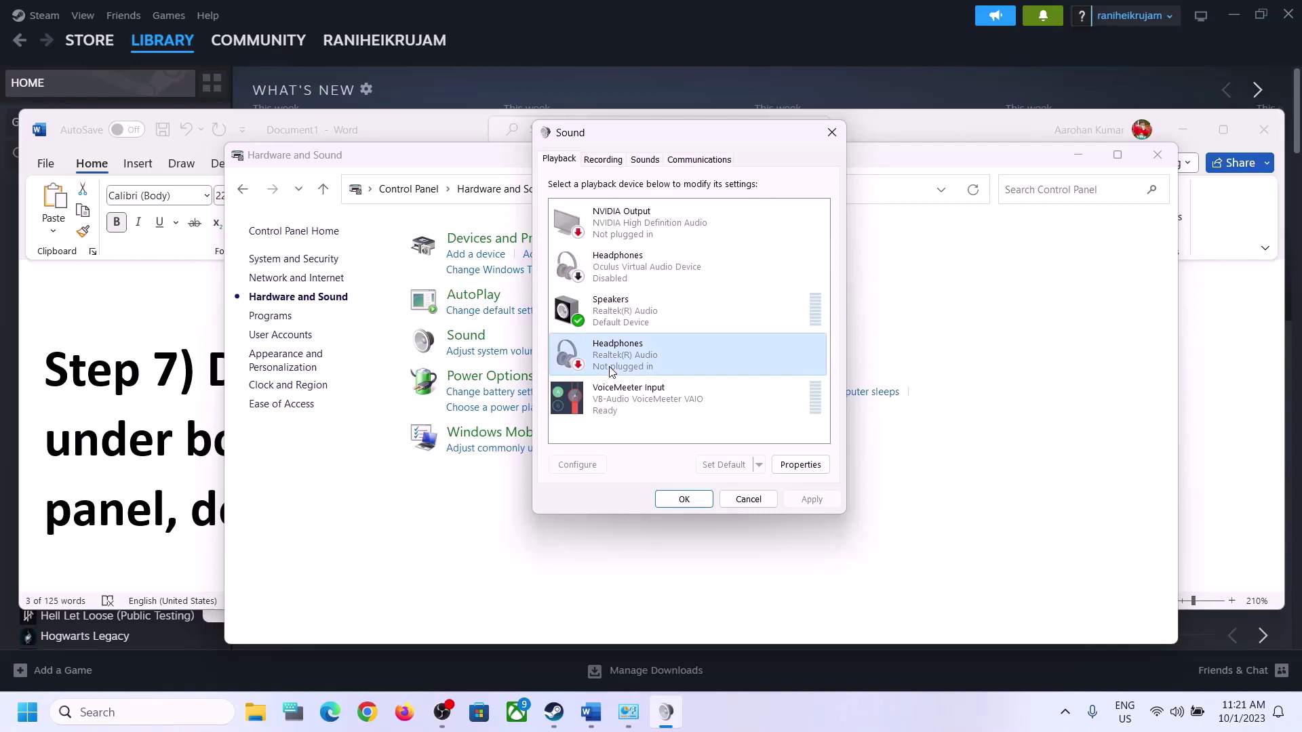
{"action": "right_click", "coordinate": [629, 361]}
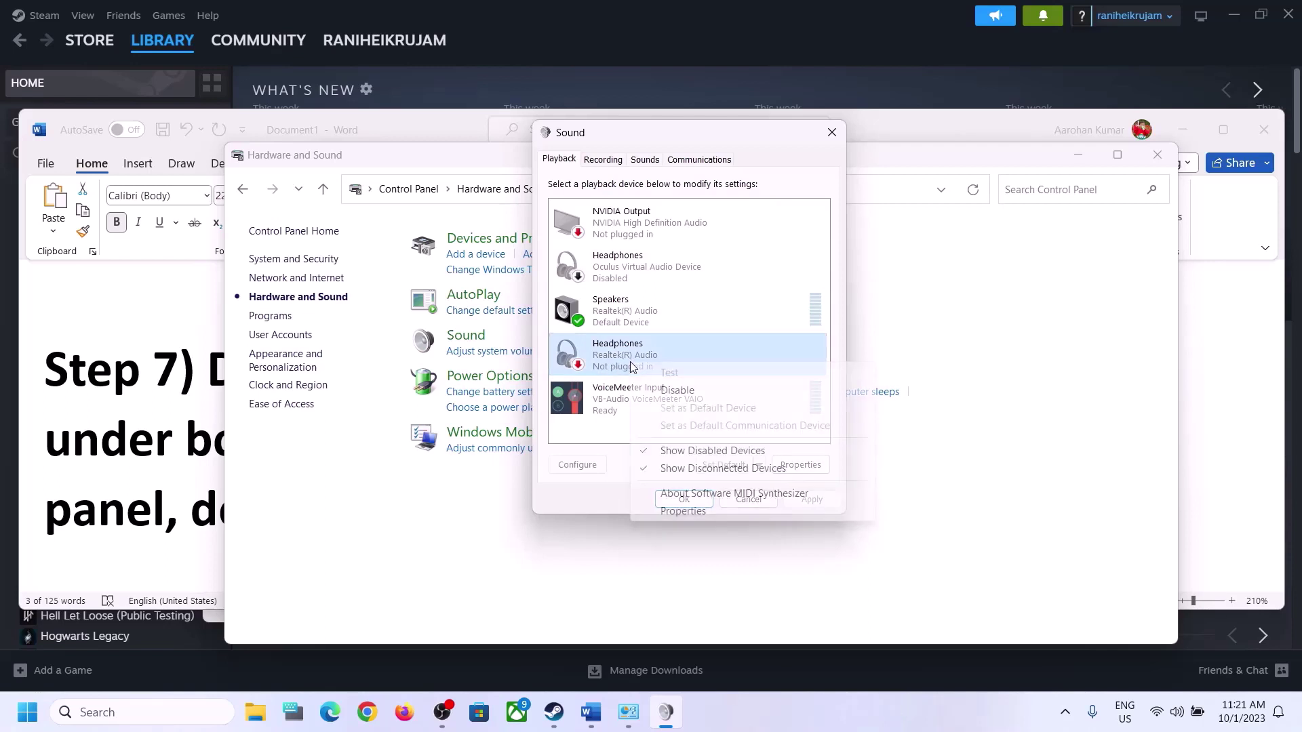
{"action": "left_click", "coordinate": [686, 390]}
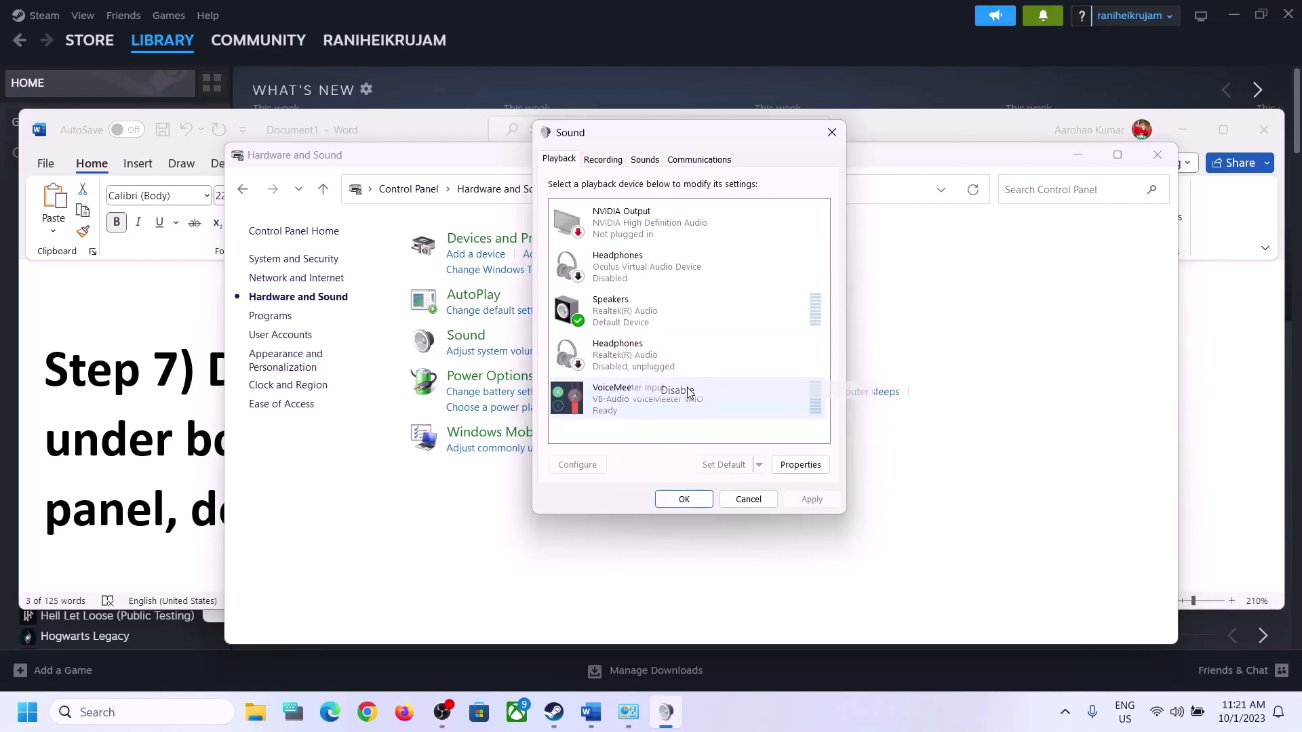
- Disable VoiceMeeter Input and NVIDIA Output, leaving the Speakers enabled
{"action": "left_click", "coordinate": [621, 405]}
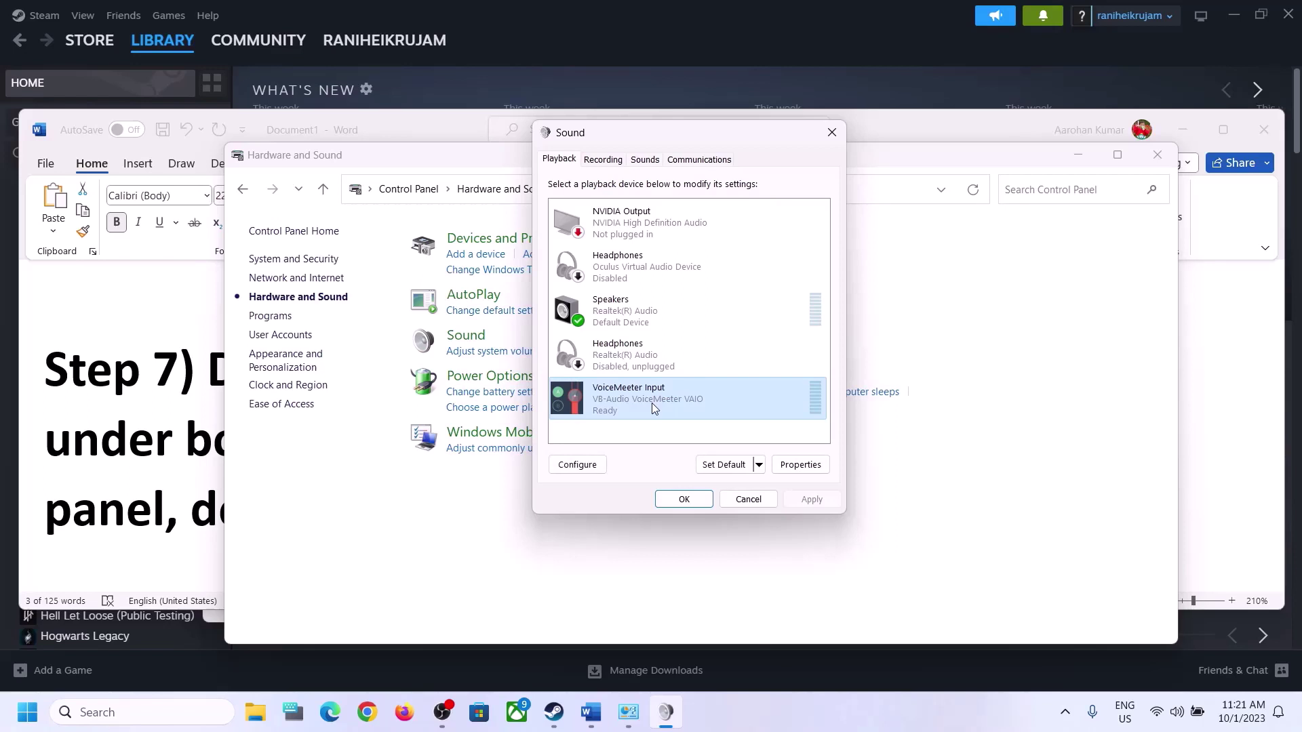
{"action": "right_click", "coordinate": [652, 406]}
{"action": "left_click", "coordinate": [701, 449]}
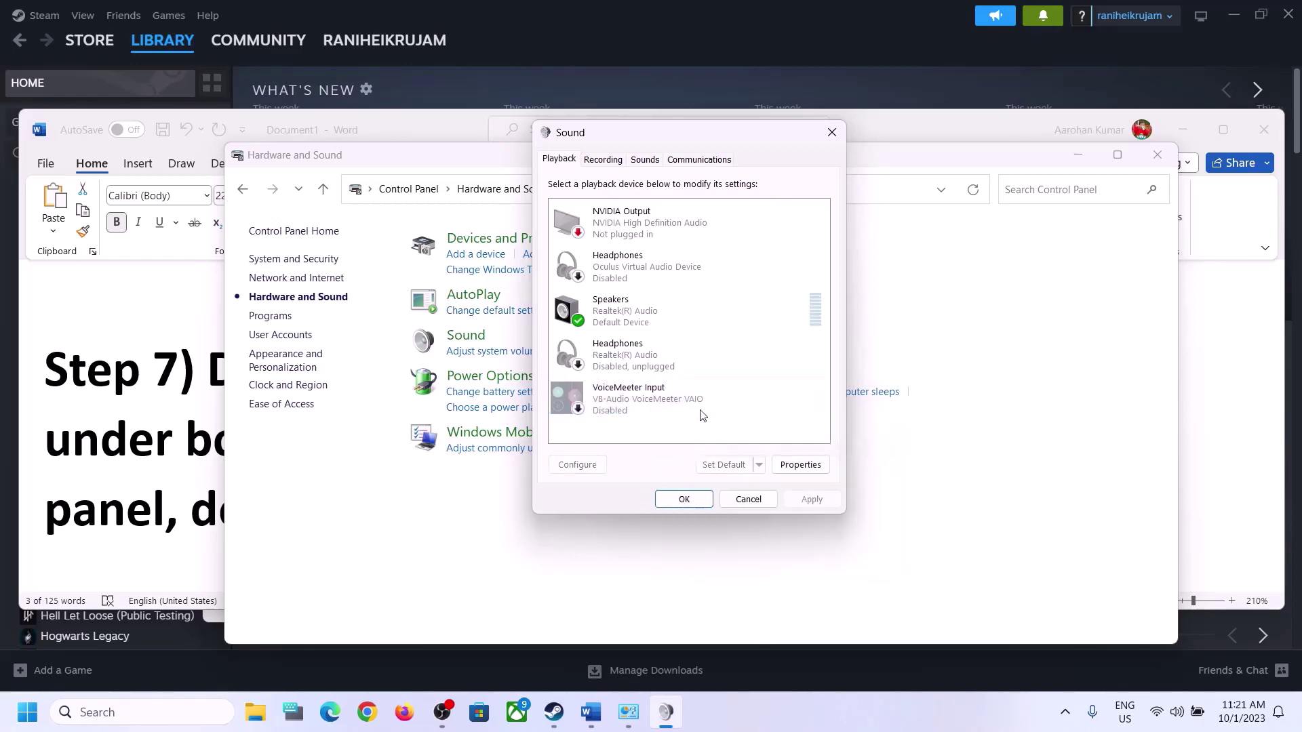
{"action": "left_click", "coordinate": [626, 319]}
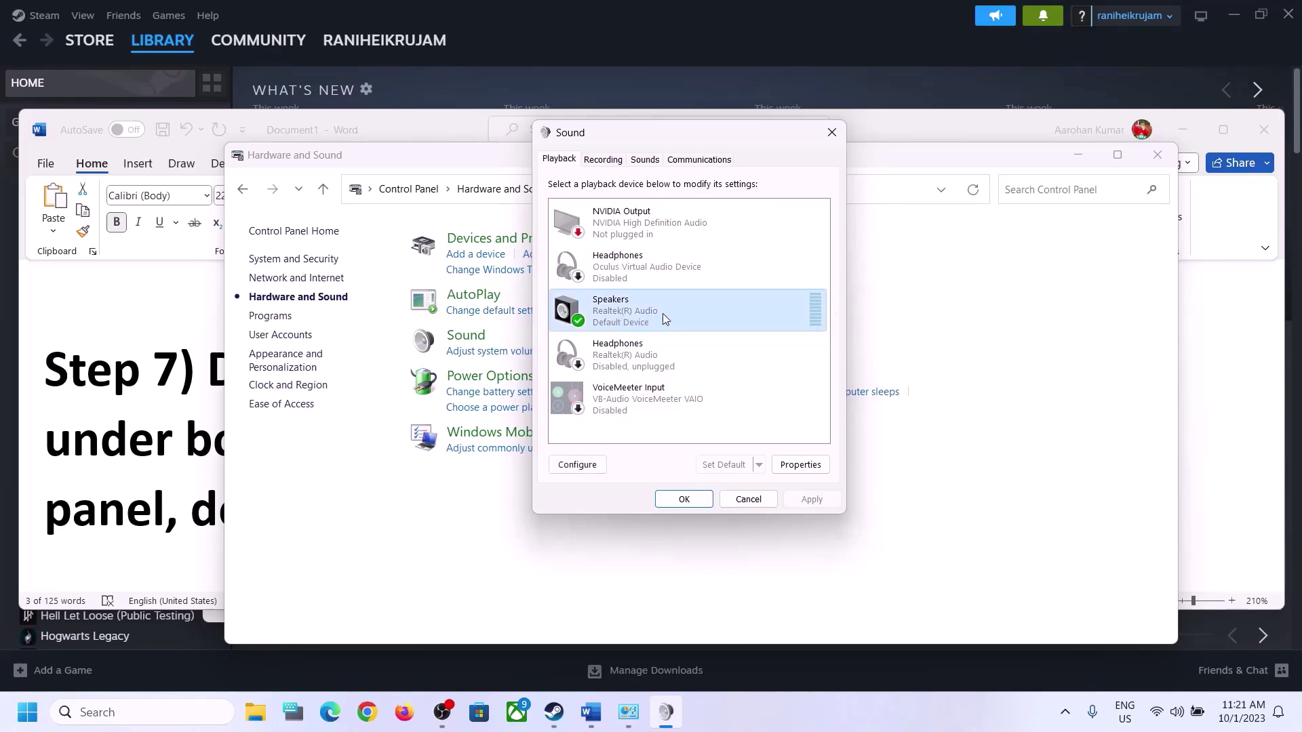
{"action": "left_click", "coordinate": [633, 225]}
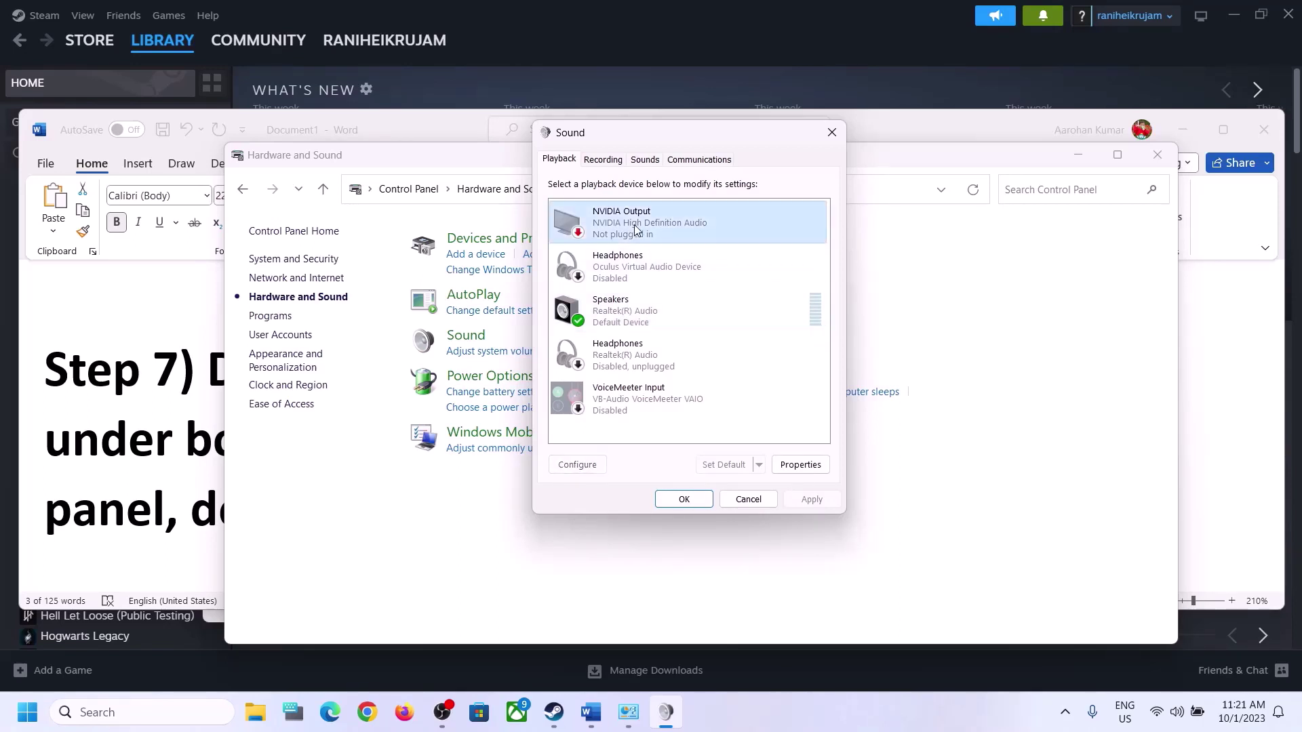
{"action": "right_click", "coordinate": [637, 226]}
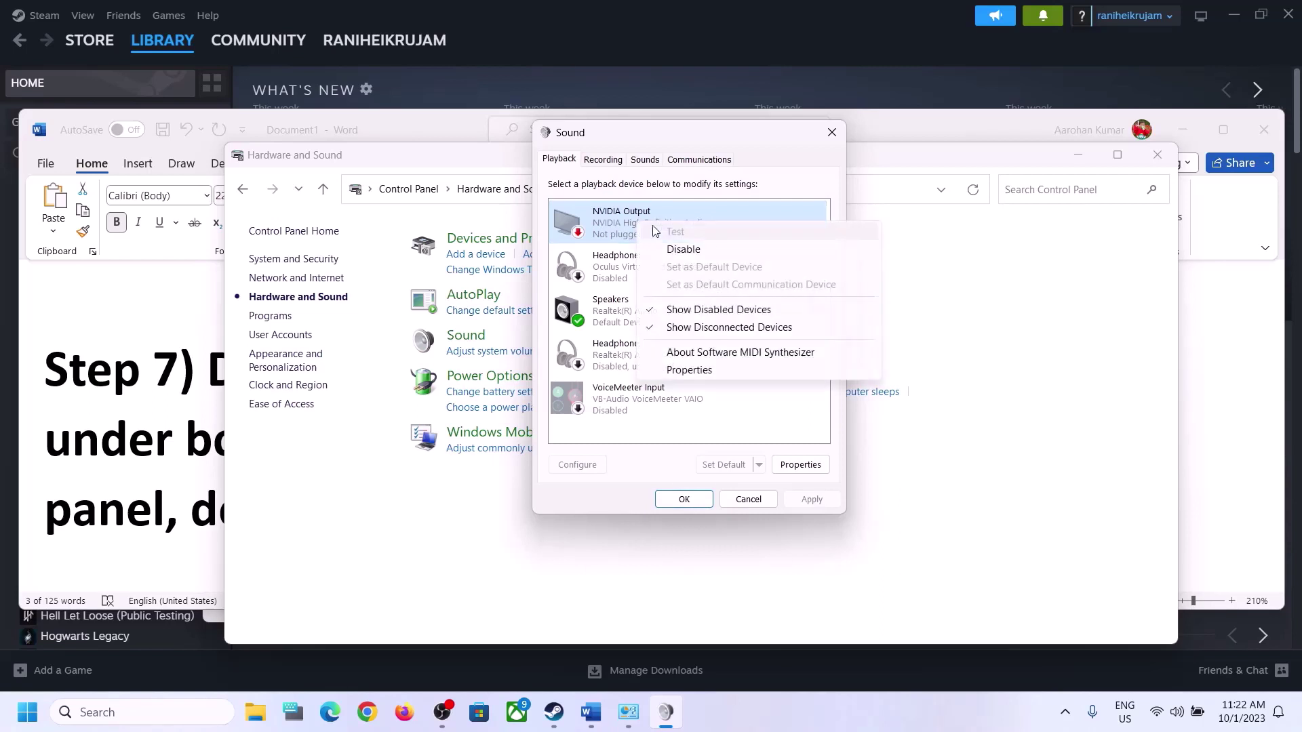
{"action": "left_click", "coordinate": [687, 248]}
{"action": "left_click", "coordinate": [609, 327]}
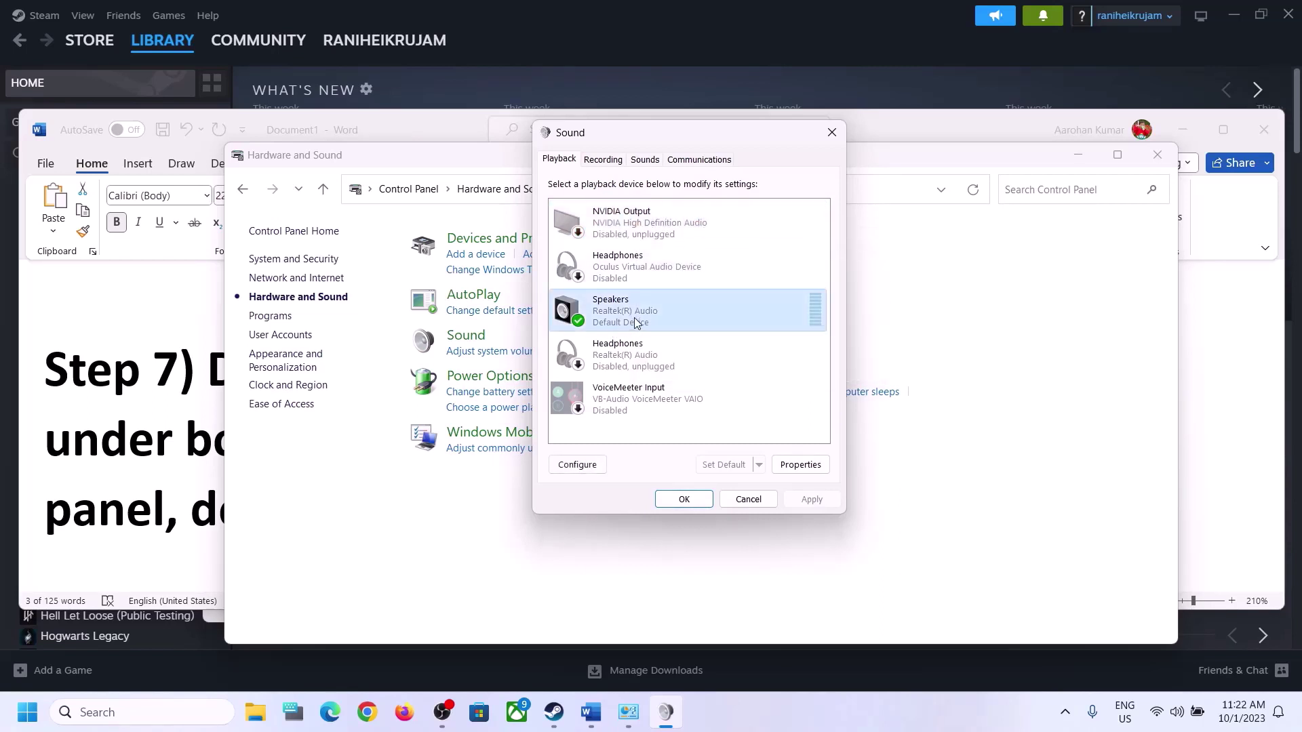